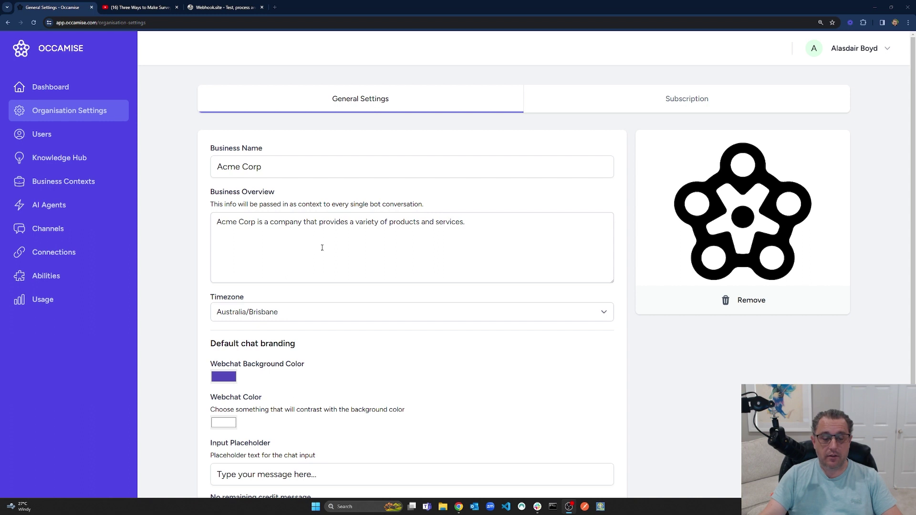
Bring up the 'Three Ways to Make Surveys in Botpress' YouTube video and skim its description.
click(284, 221)
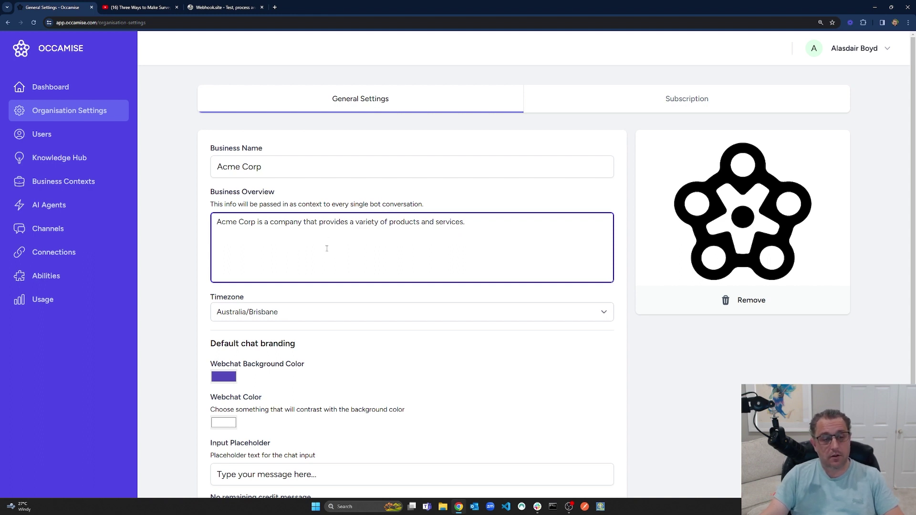
click(137, 8)
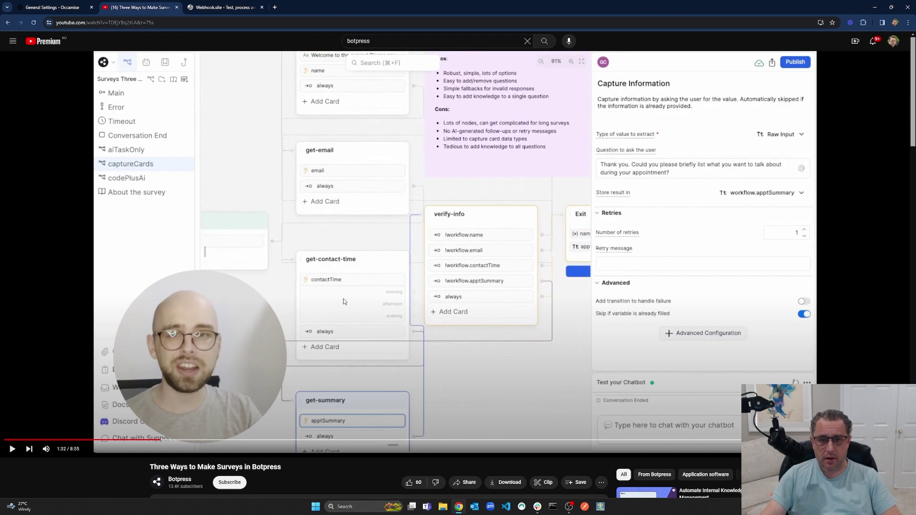
scroll(342, 299, down, 4)
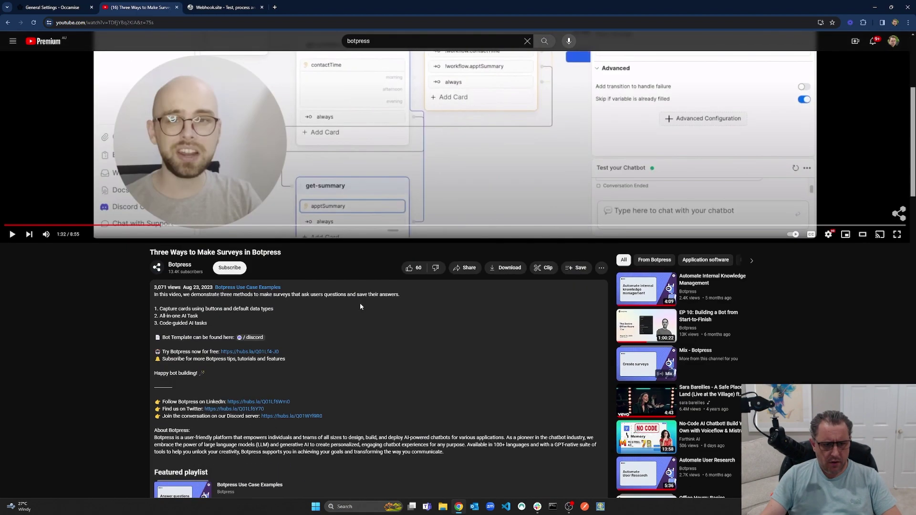
scroll(360, 306, up, 4)
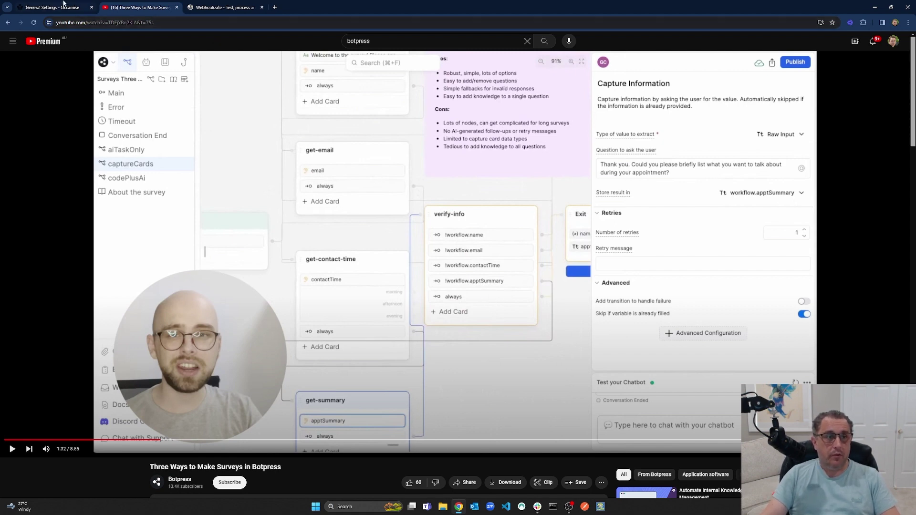
Return to Occamise, look through the Knowledge Hub, Business Contexts and Channels sections, then settle on AI Agents.
click(63, 6)
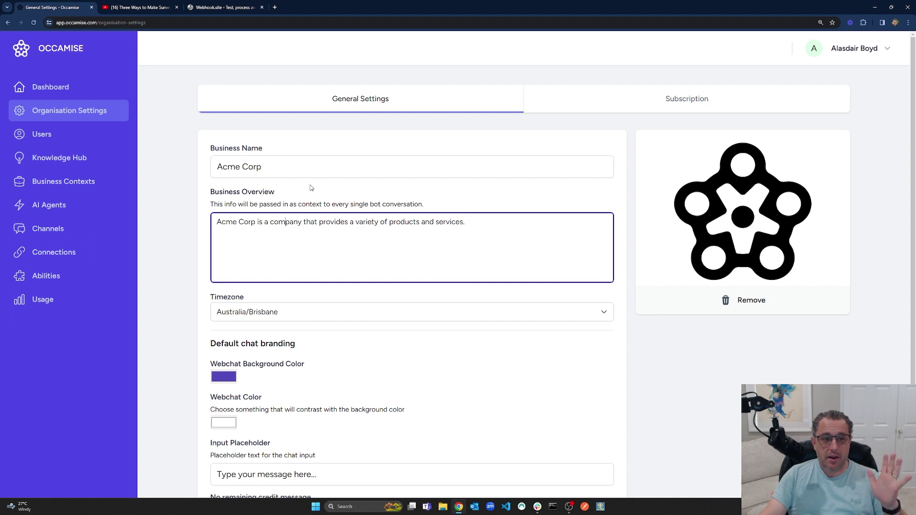
key(ctrl+a)
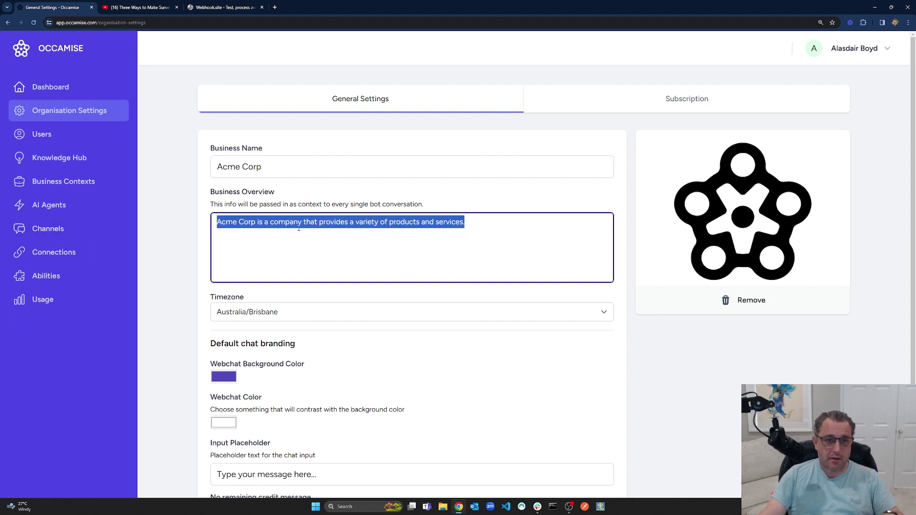
click(297, 223)
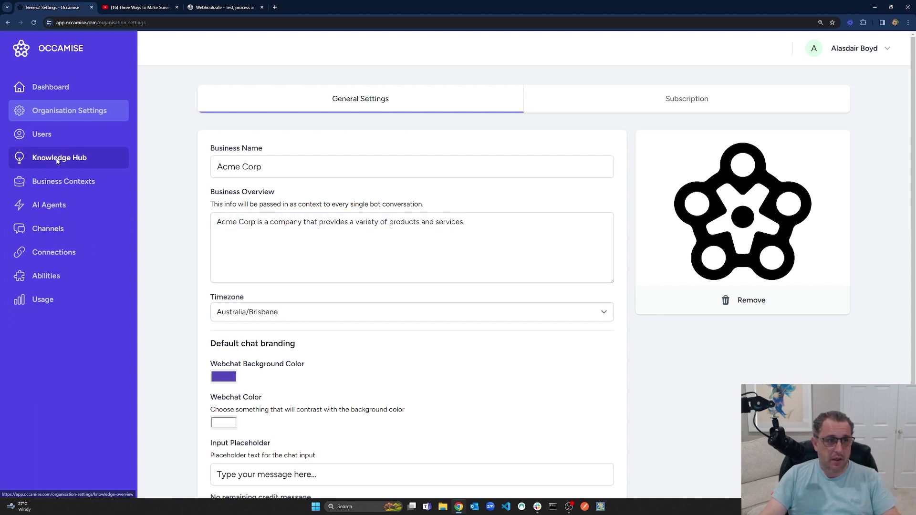
click(58, 160)
click(58, 184)
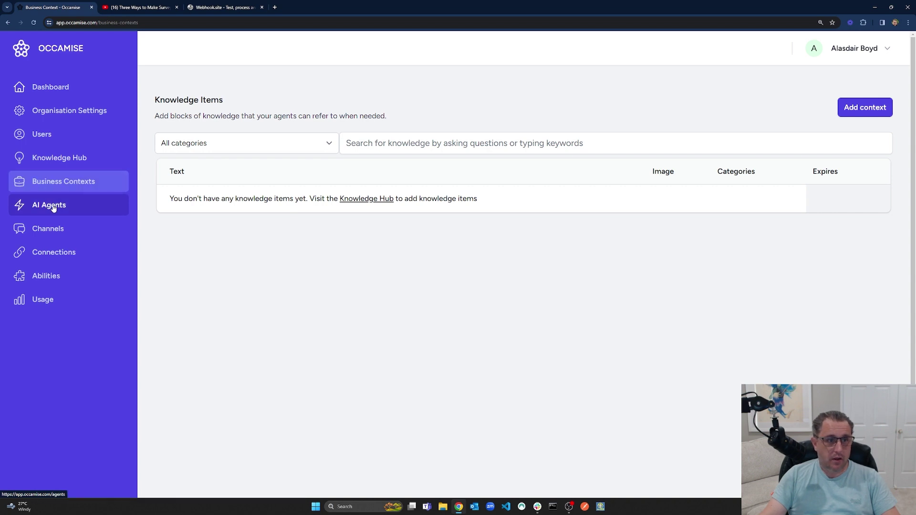
click(53, 208)
click(53, 228)
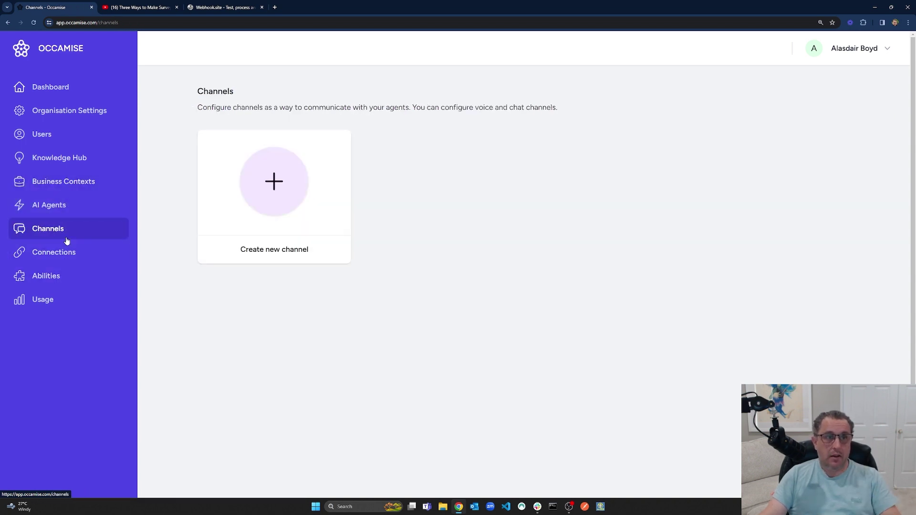
click(58, 207)
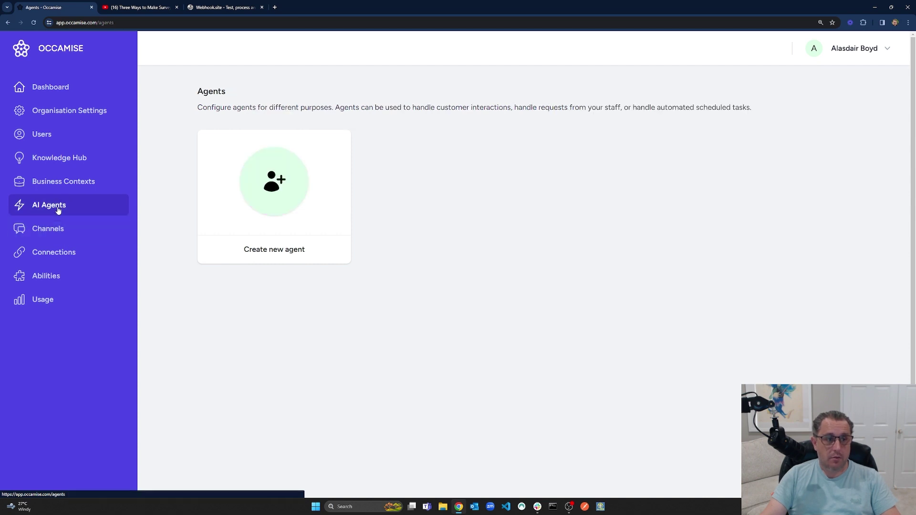
Create agent Bob: type Interviewer, persona The Straight Shooter, sunglasses avatar.
click(294, 197)
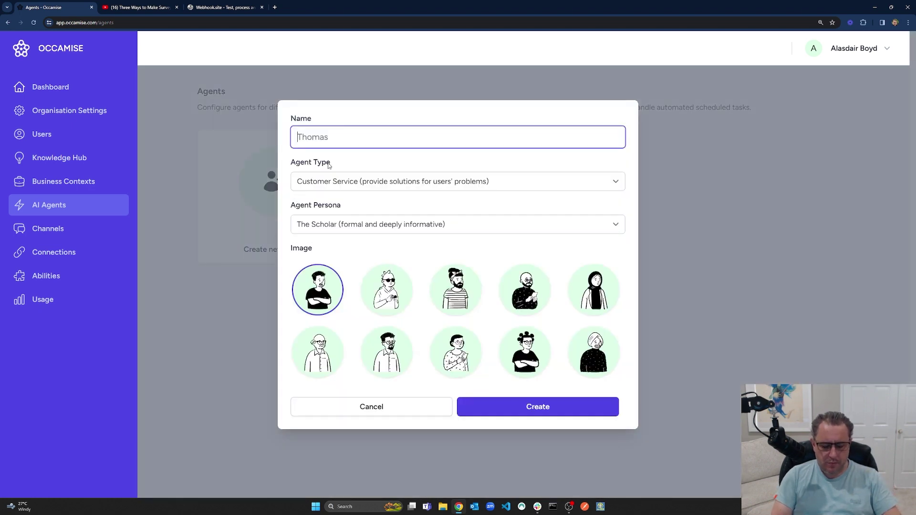
text(o)
key(BackSpace)
text(Bob)
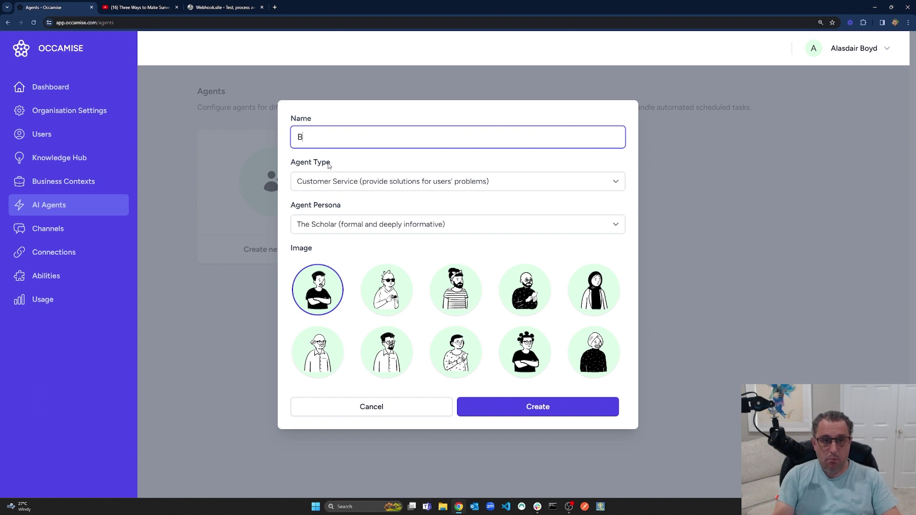
click(373, 184)
click(362, 229)
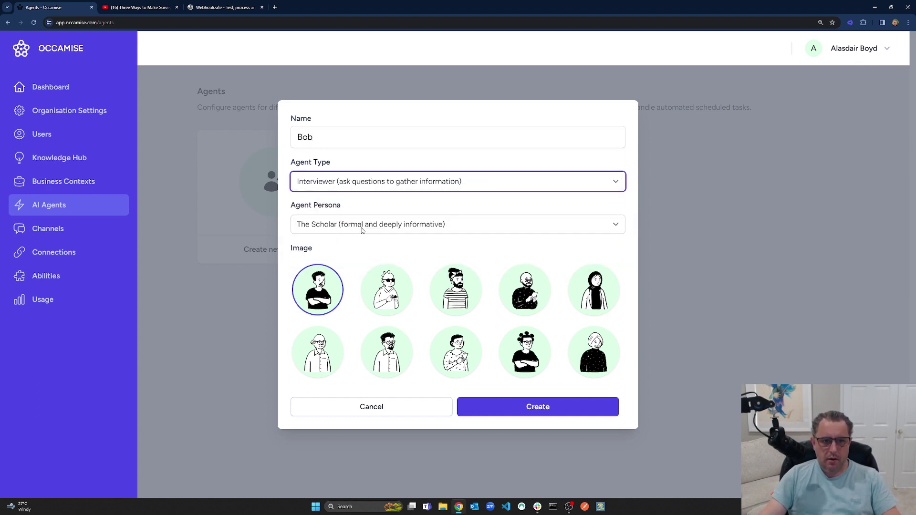
click(362, 228)
click(359, 277)
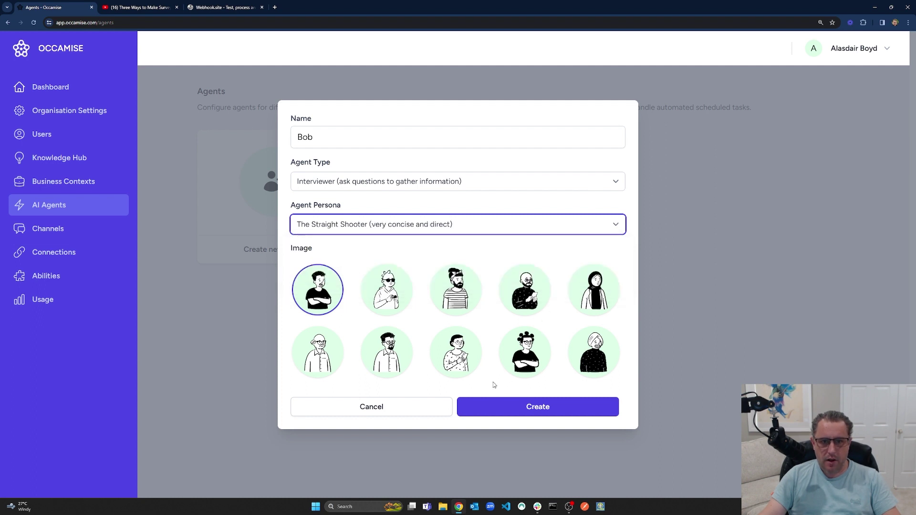
click(394, 301)
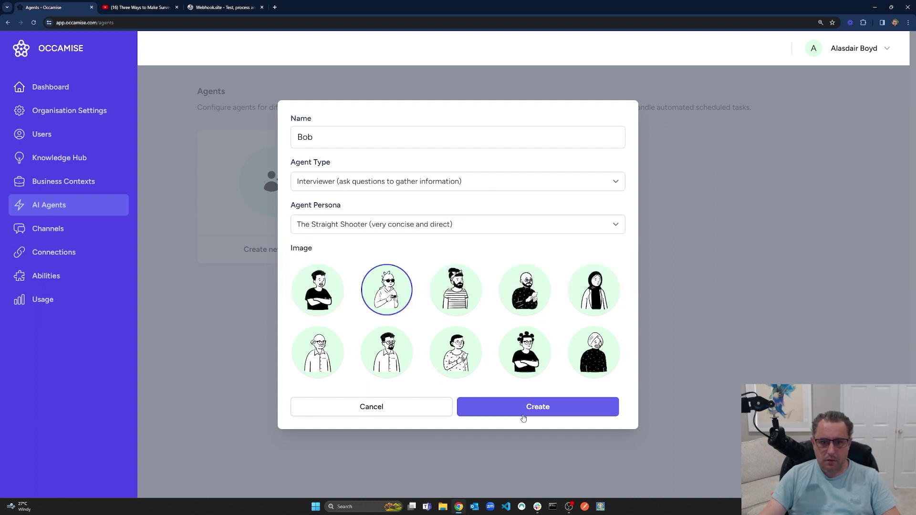
click(535, 407)
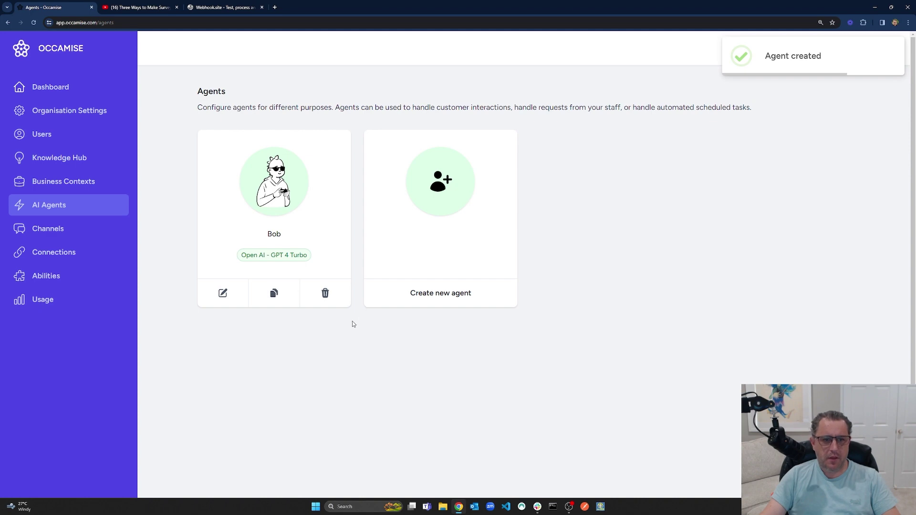
Write the booking instructions listing Name, Email, Preferred contact time (morning, afternoon, evening) and Reason for appointment.
scroll(366, 329, down, 5)
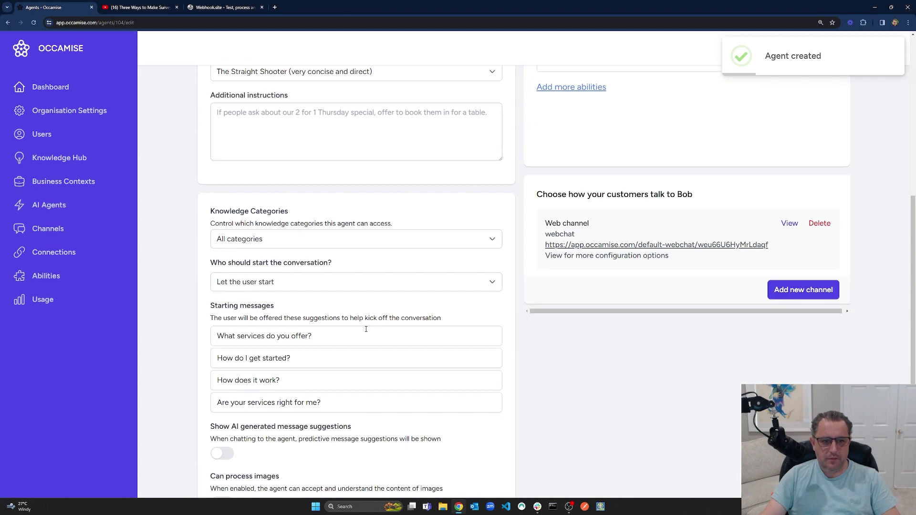
click(475, 152)
drag(500, 159, 500, 269)
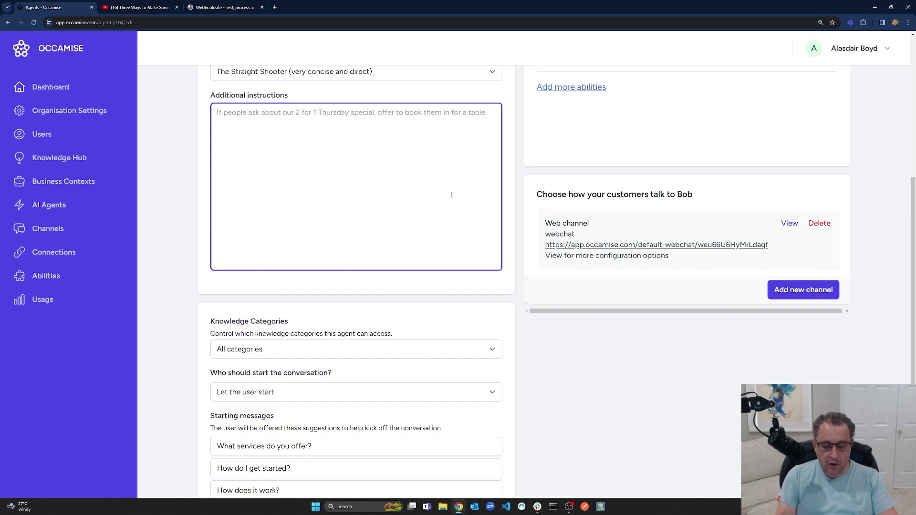
text(The user would like)
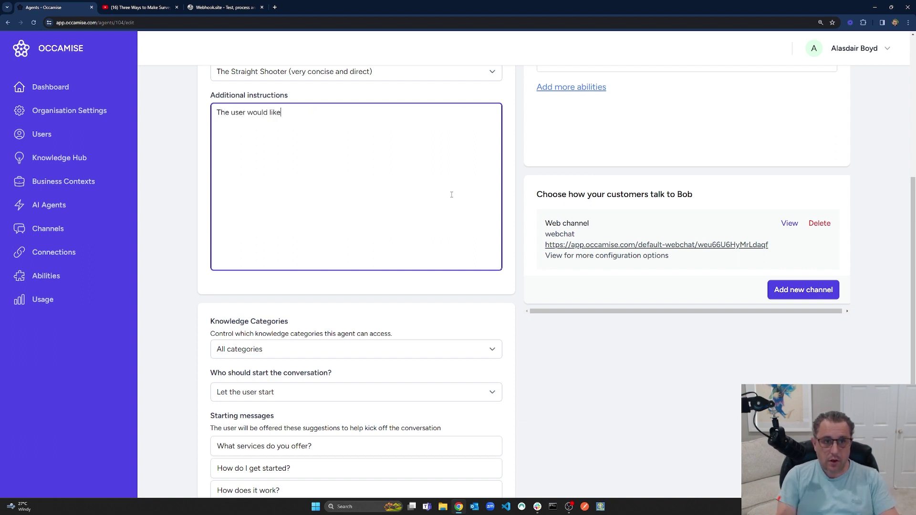
text( to book an p)
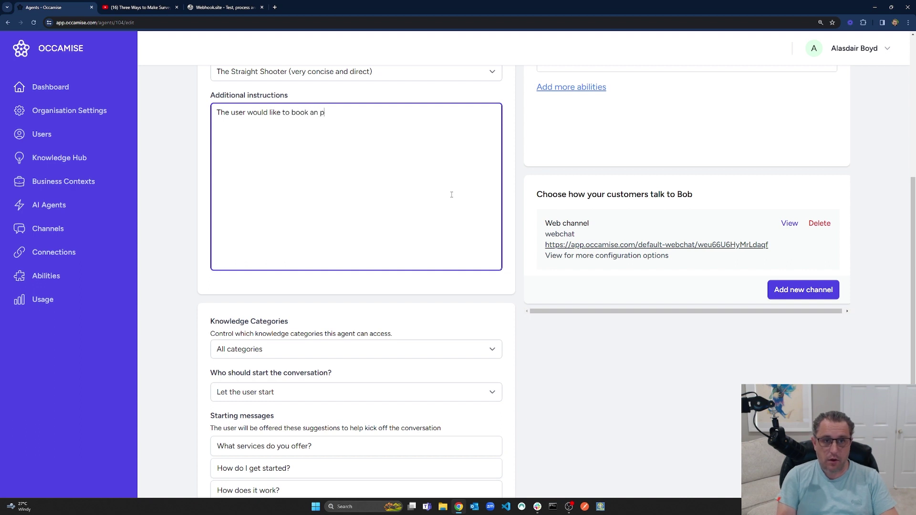
text(pp;)
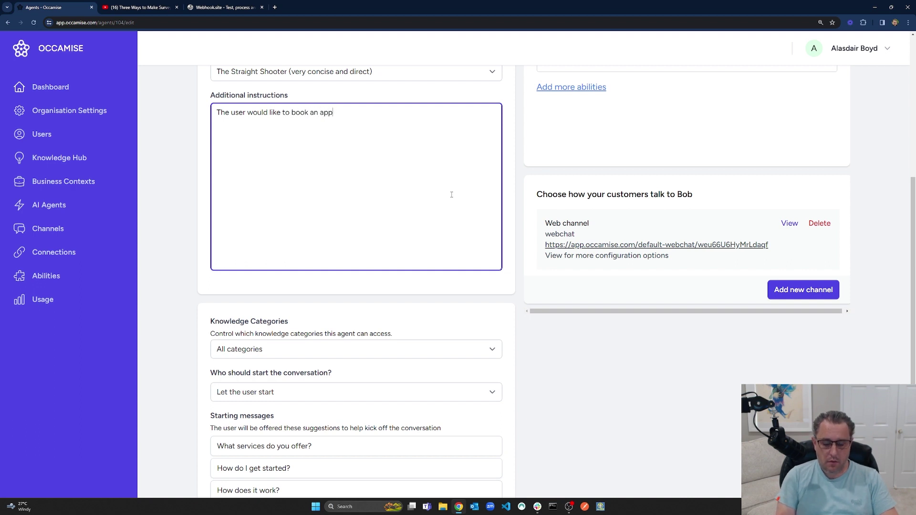
text(oitntment wi)
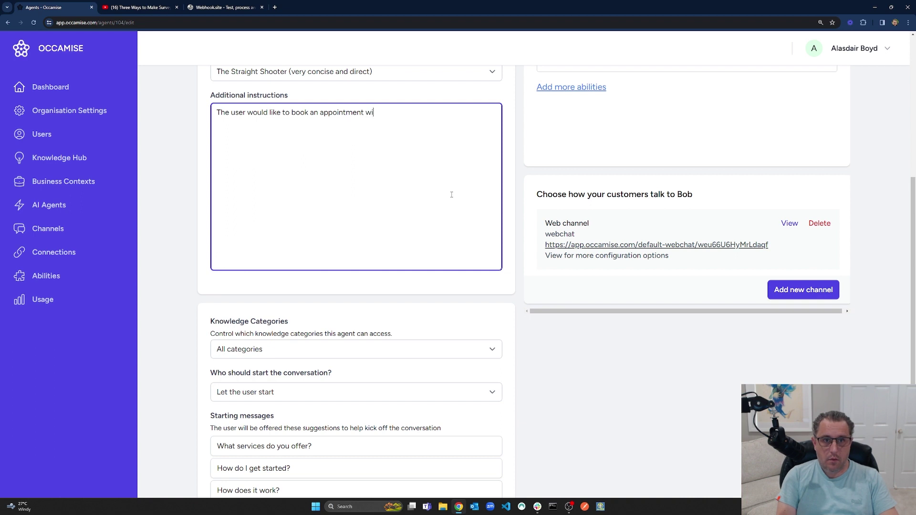
text(th our company. )
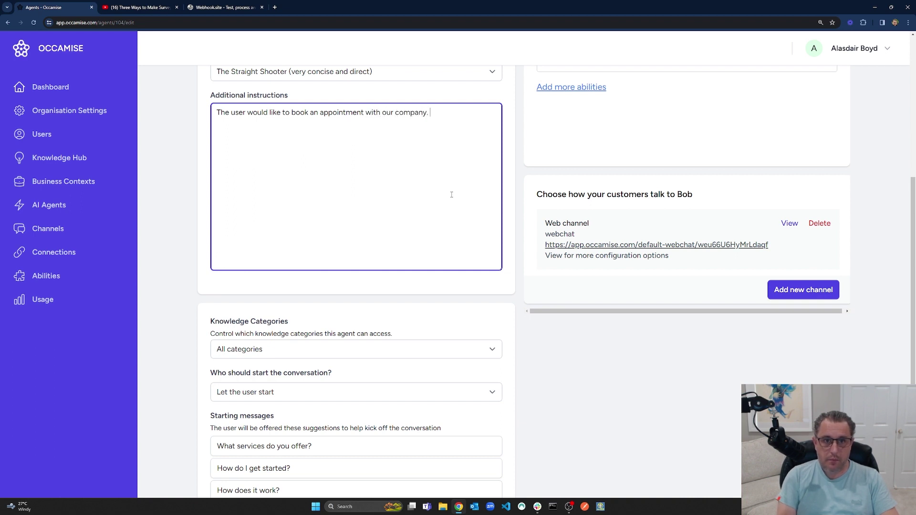
text(They need to )
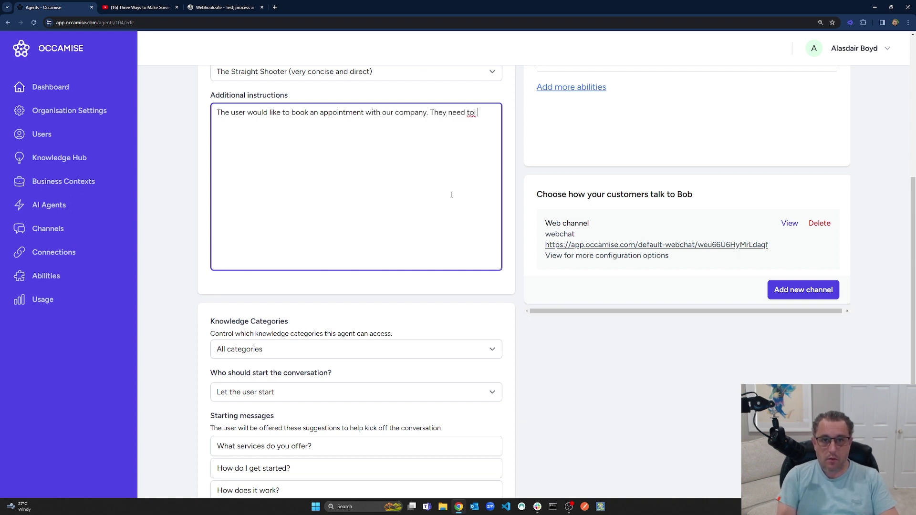
text(provide the followiug)
key(BackSpace)
key(BackSpace)
key(BackSpace)
text(ng in)
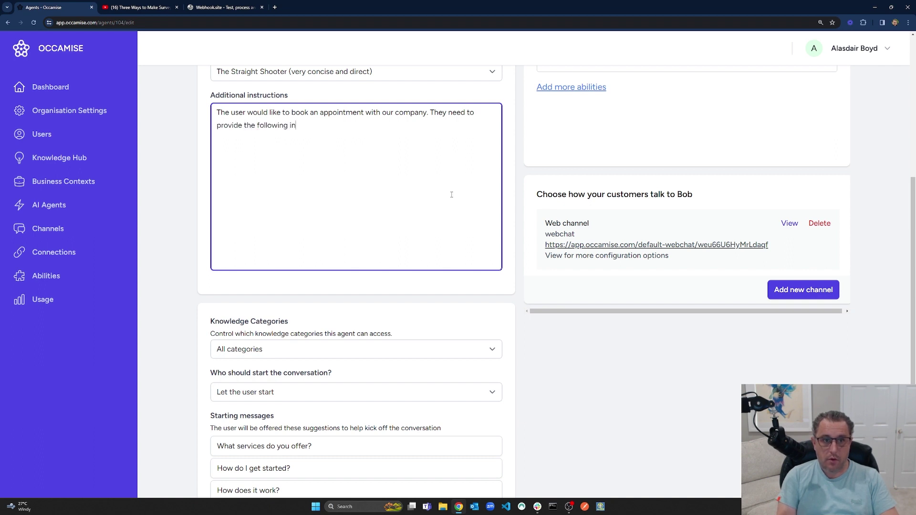
text(formation:  Name)
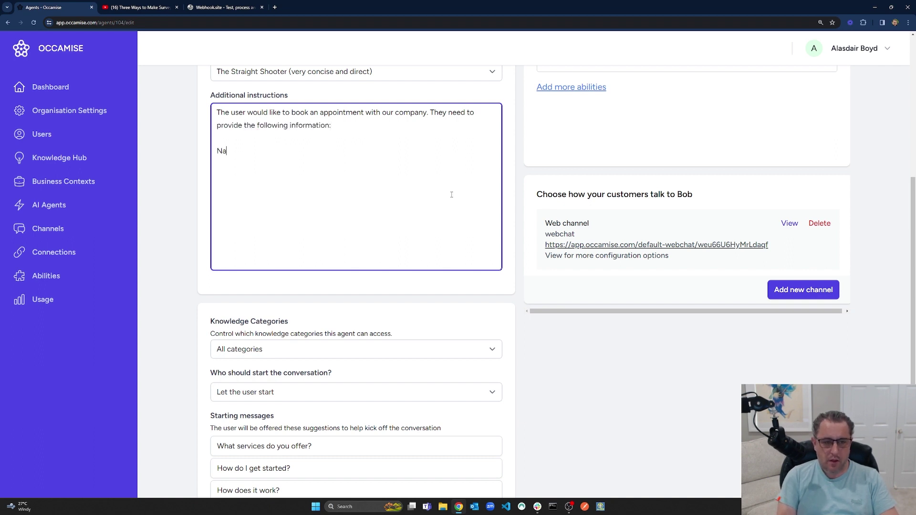
key(Return)
text(Email Prefe)
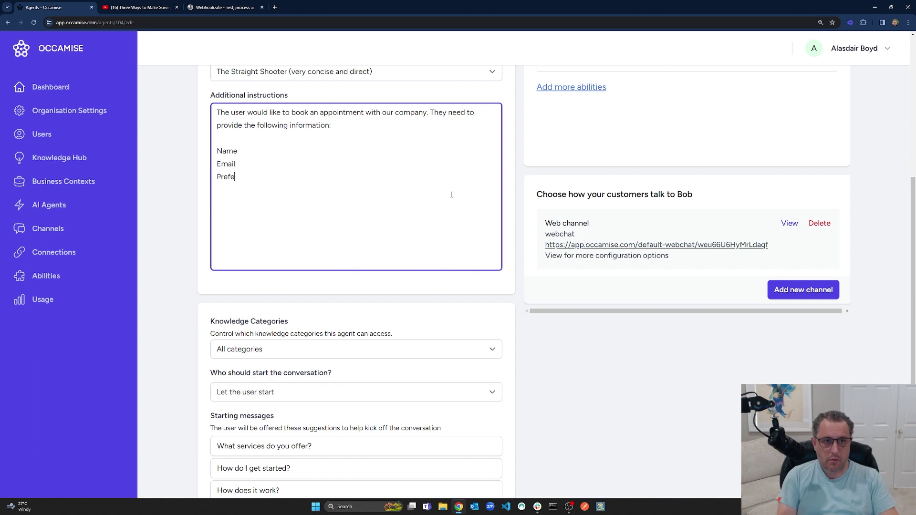
text(rred contact time ()
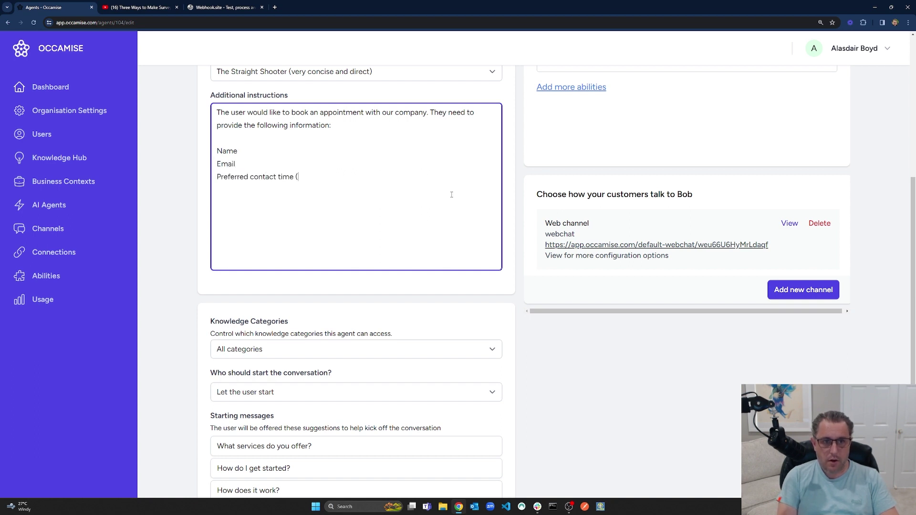
text(morning, )
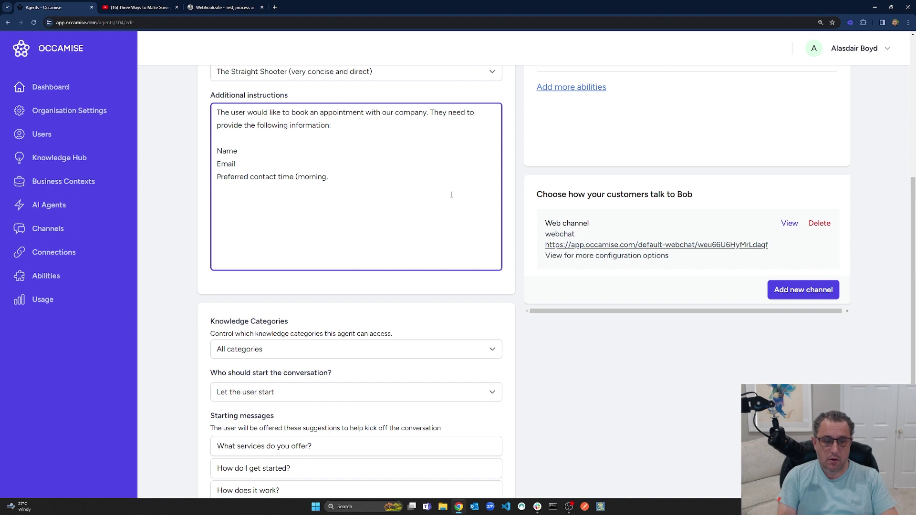
text(afternoon, evening))
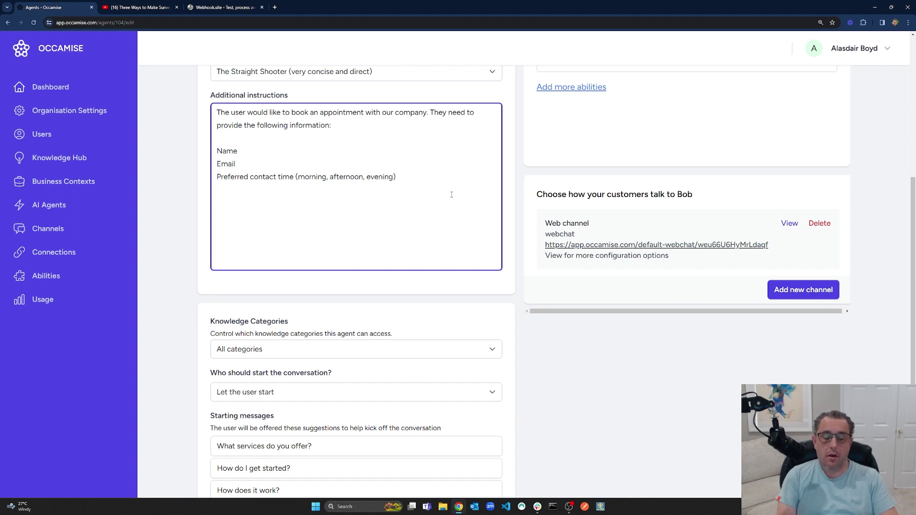
key(Return)
text(Reason for appontm)
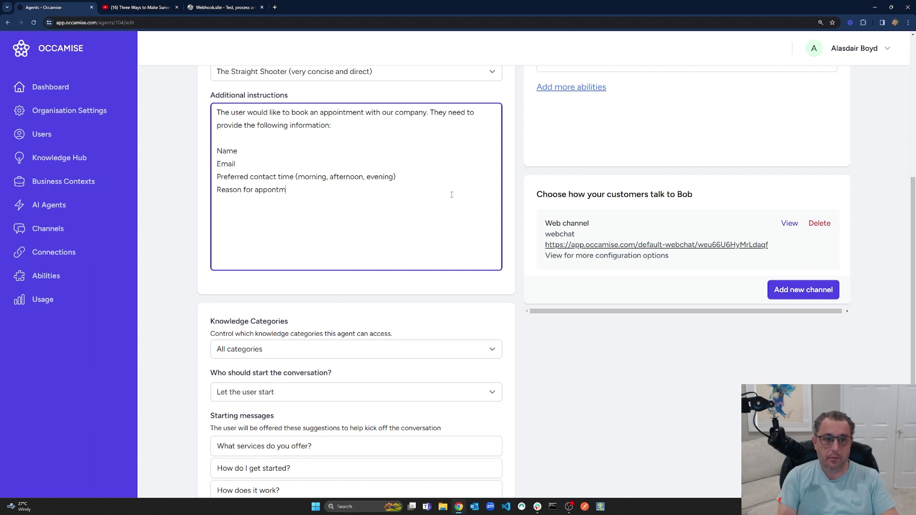
key(BackSpace)
key(BackSpace)
key(BackSpace)
text(intment.)
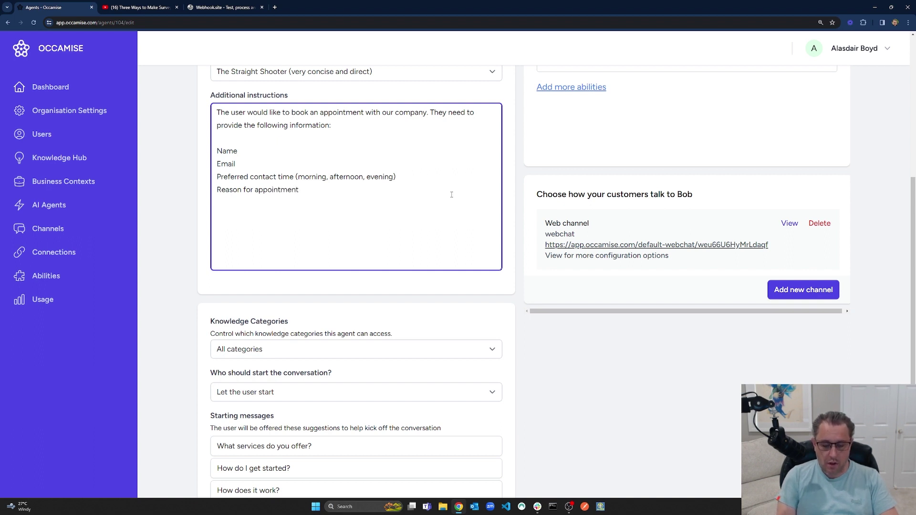
Add a line requiring all answers and a casual, one-question-at-a-time tone line.
key(Return)
key(Return)
text(Enhe user M)
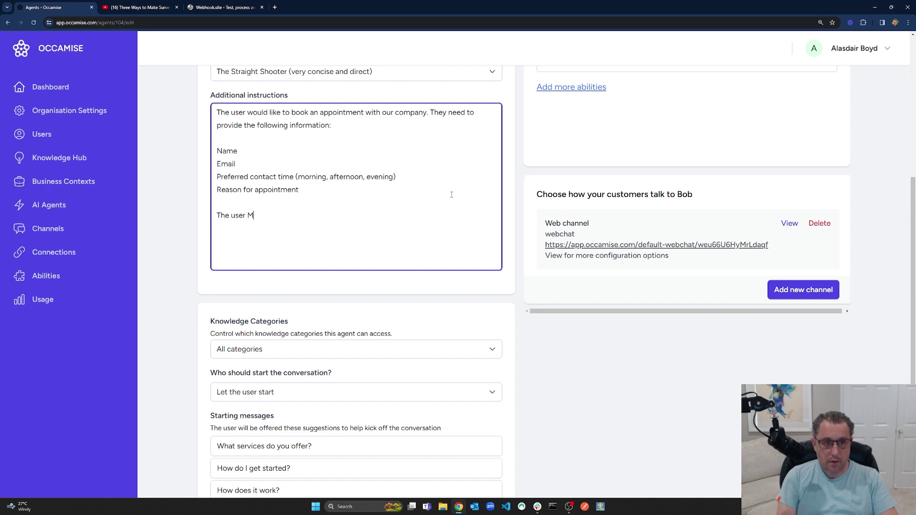
text(UST provide)
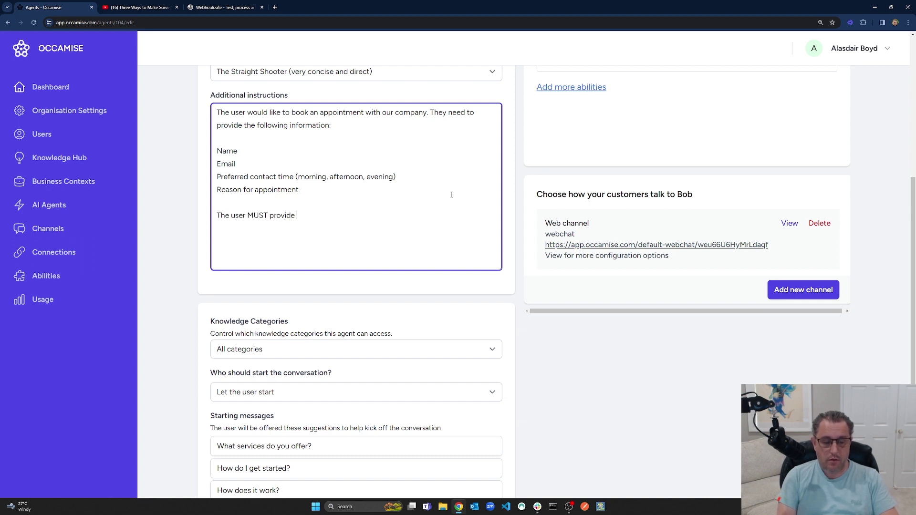
text( answers to al)
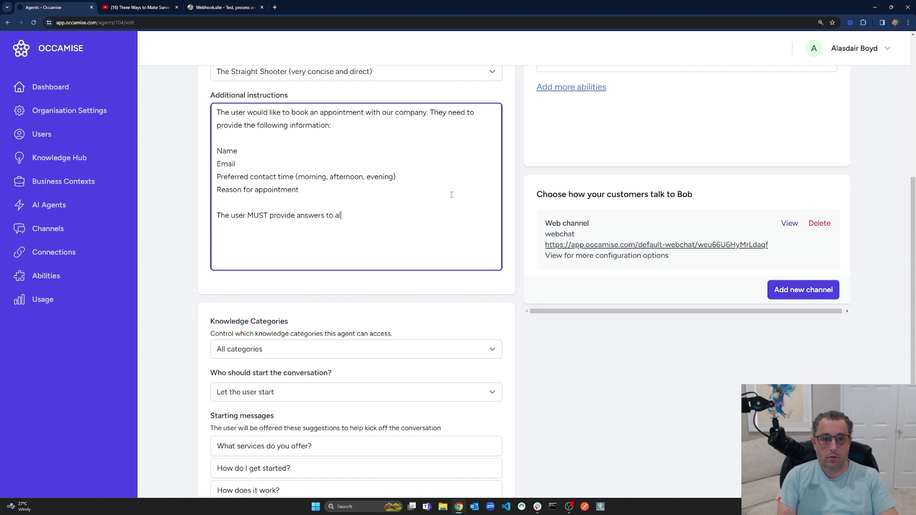
text(l these questions ot)
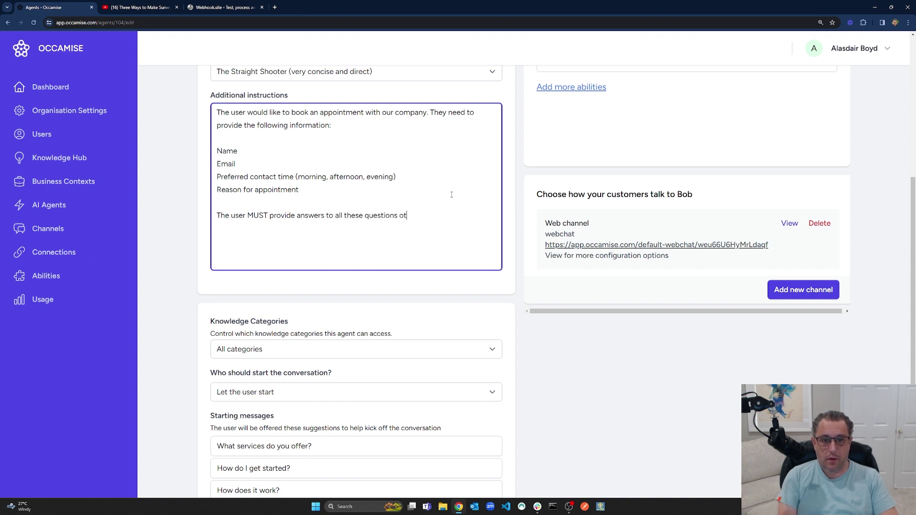
text(herwise the appio)
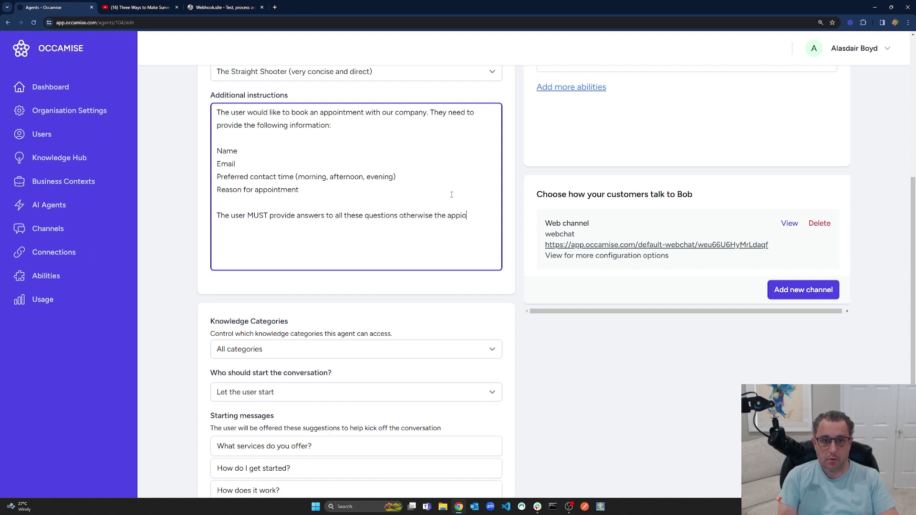
text(ointment can not be set.)
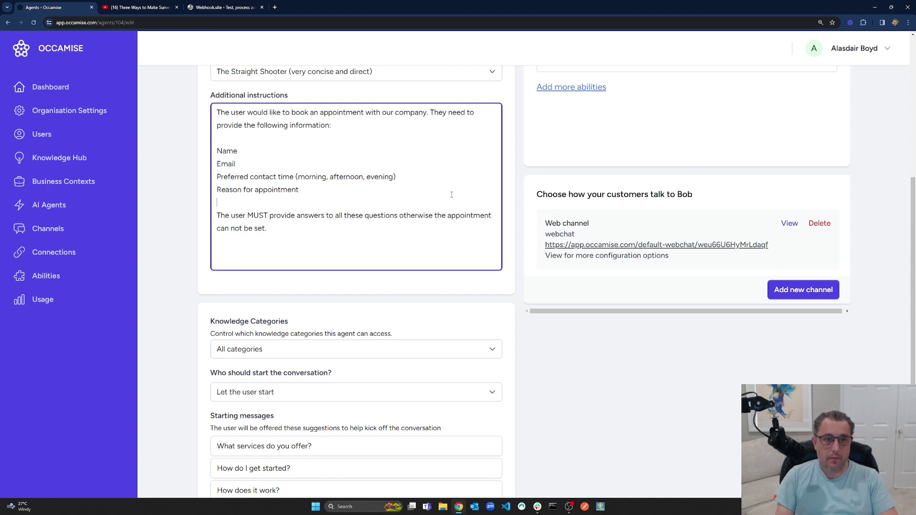
key(Return)
key(Return)
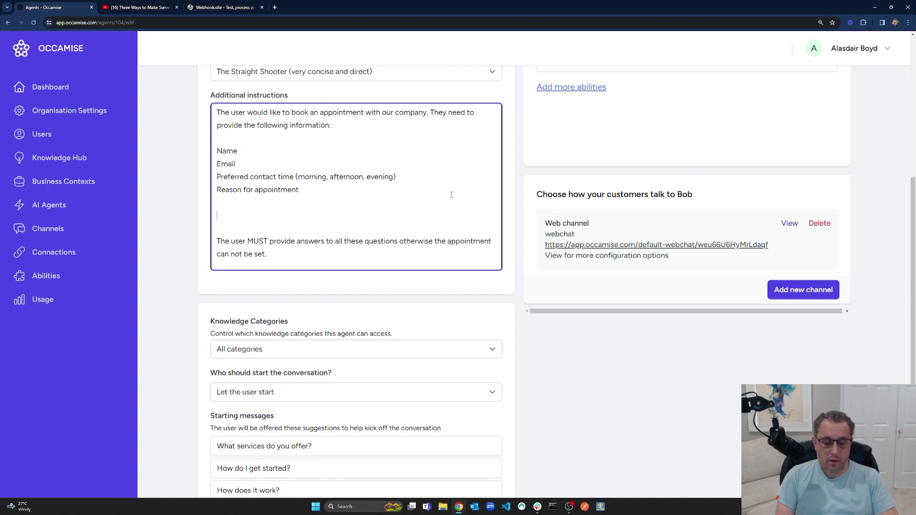
key(Up)
text(Use a casual )
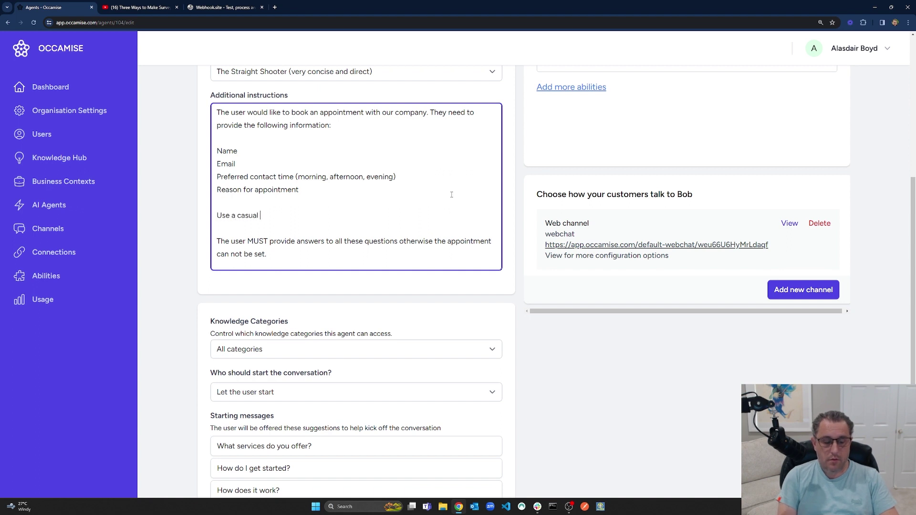
text(and conversa)
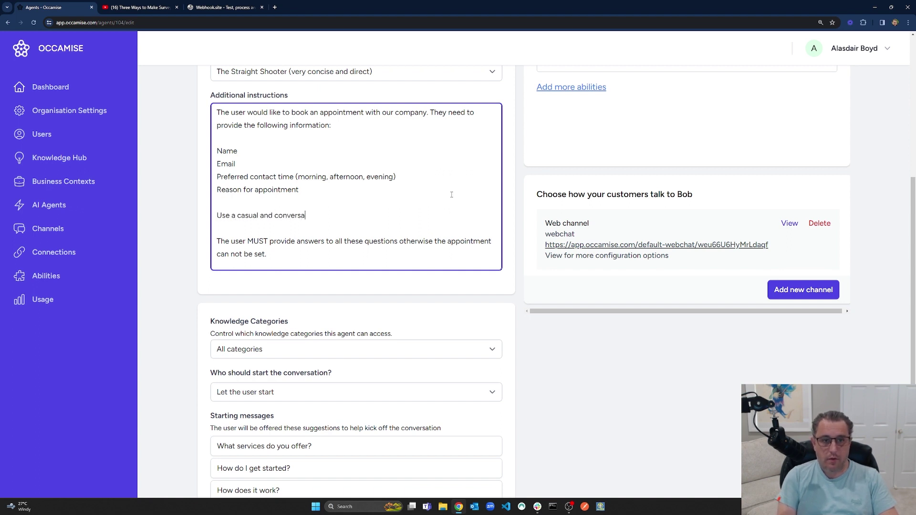
text(tional approach - )
text(don't ask all t)
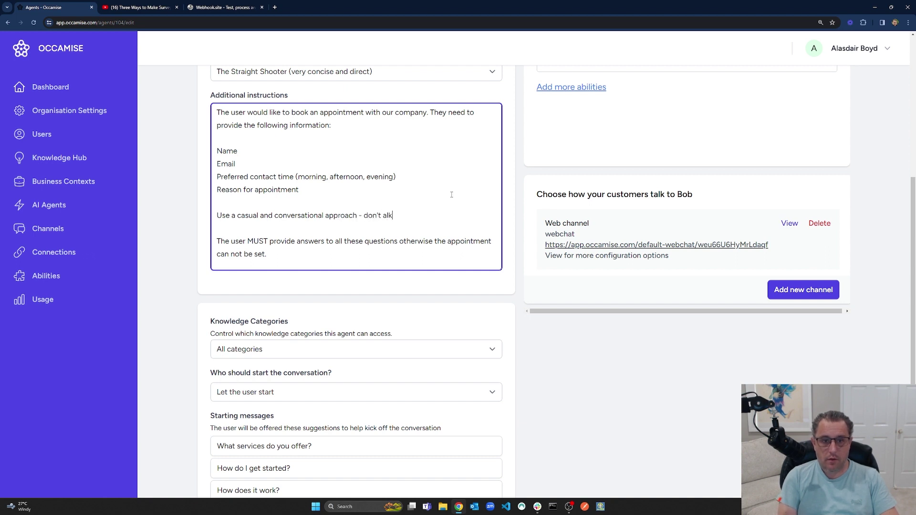
text(he questions in one go!)
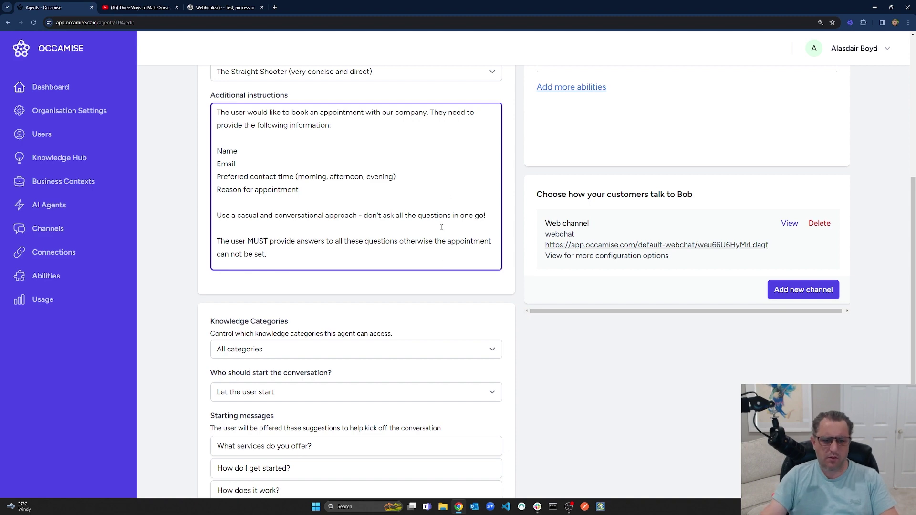
scroll(439, 323, up, 3)
scroll(356, 329, down, 5)
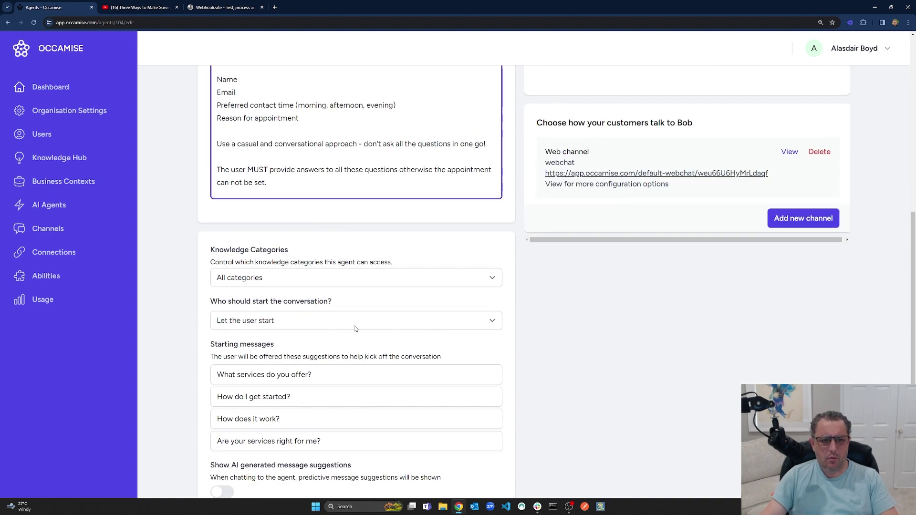
Switch 'Who should start' to the agent and back to 'Let the user start'.
click(260, 323)
click(264, 344)
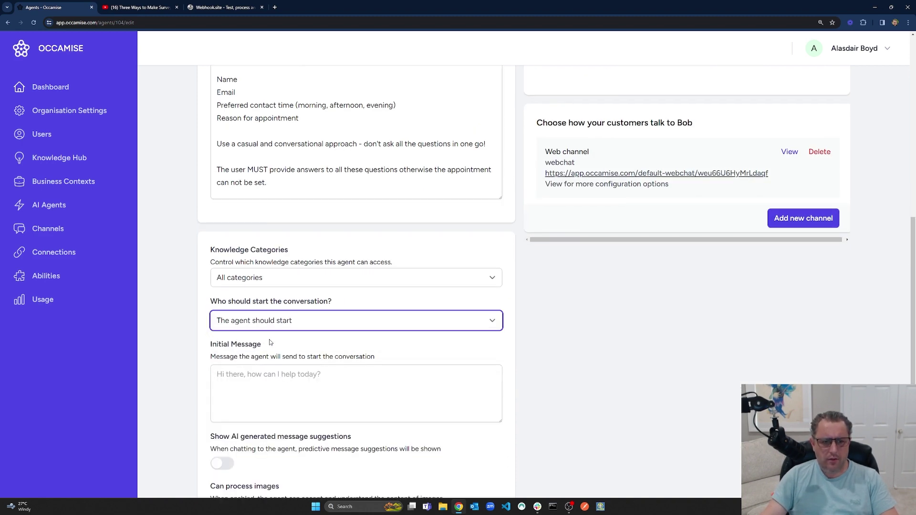
click(279, 379)
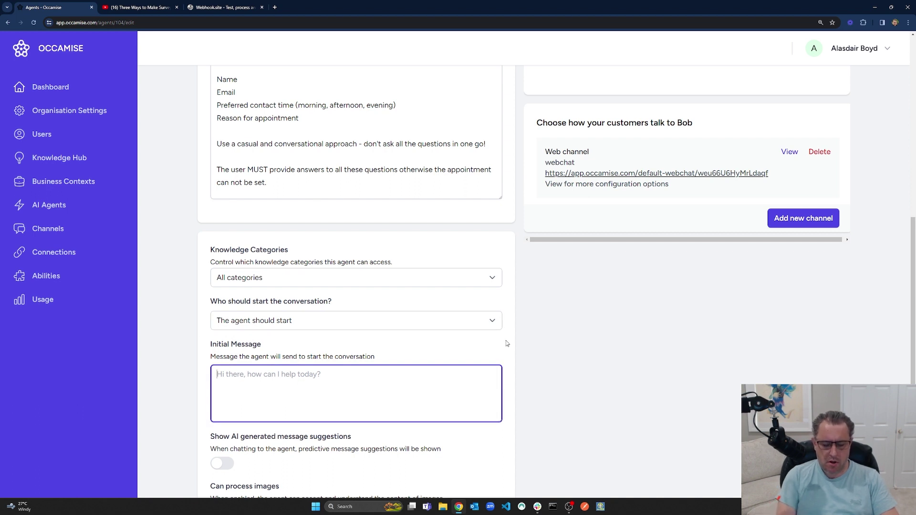
click(308, 322)
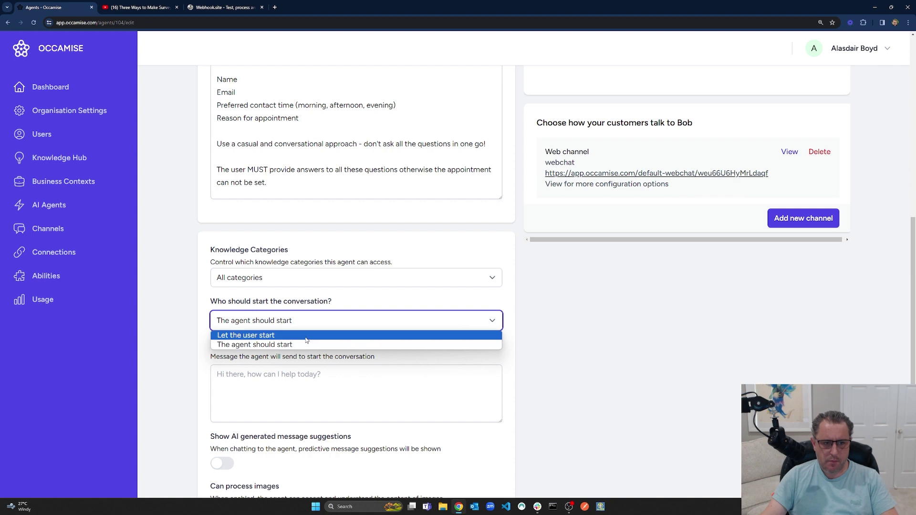
click(306, 336)
Clear the fourth, third and second default starting messages.
click(348, 438)
key(ctrl+a)
key(BackSpace)
click(267, 411)
key(ctrl+a)
key(BackSpace)
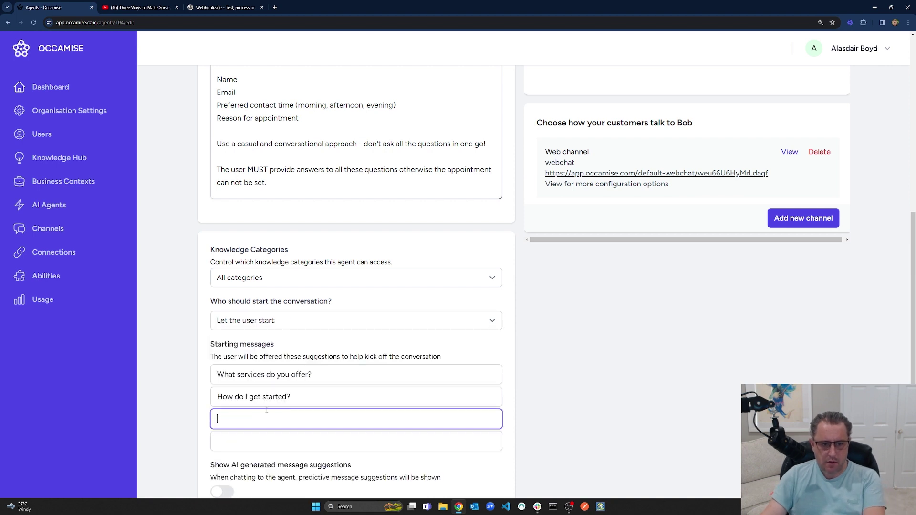
click(266, 397)
key(ctrl+a)
key(BackSpace)
Replace the first starting message with 'I'd like to make an appointment'.
double_click(301, 374)
key(ctrl+a)
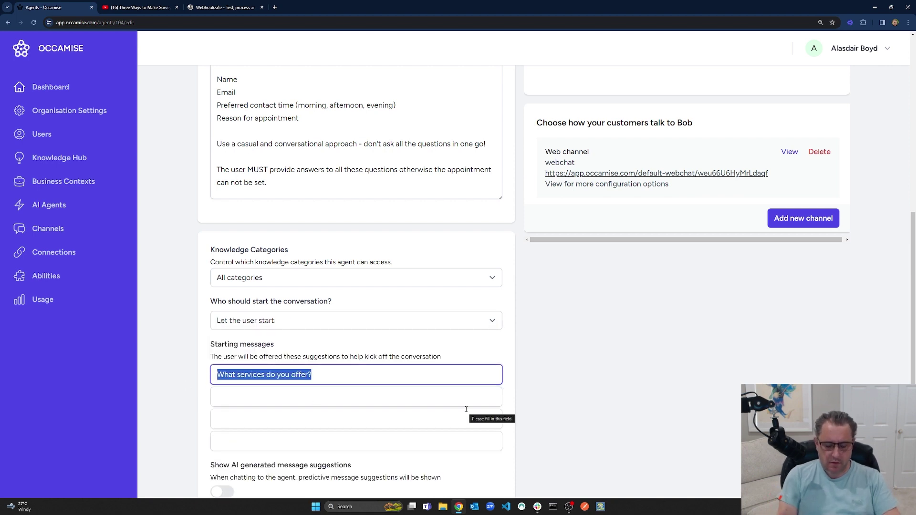
text(I'd like to make an app)
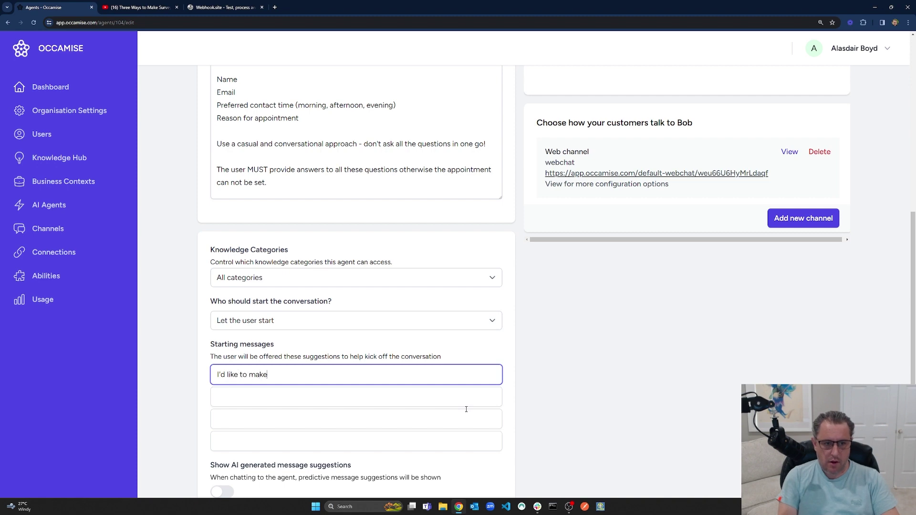
text(tment)
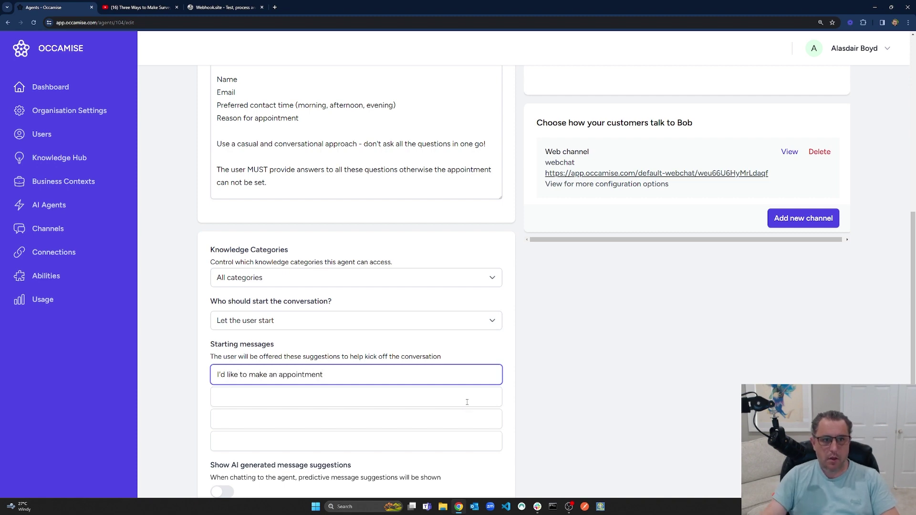
scroll(466, 409, up, 5)
scroll(466, 402, up, 3)
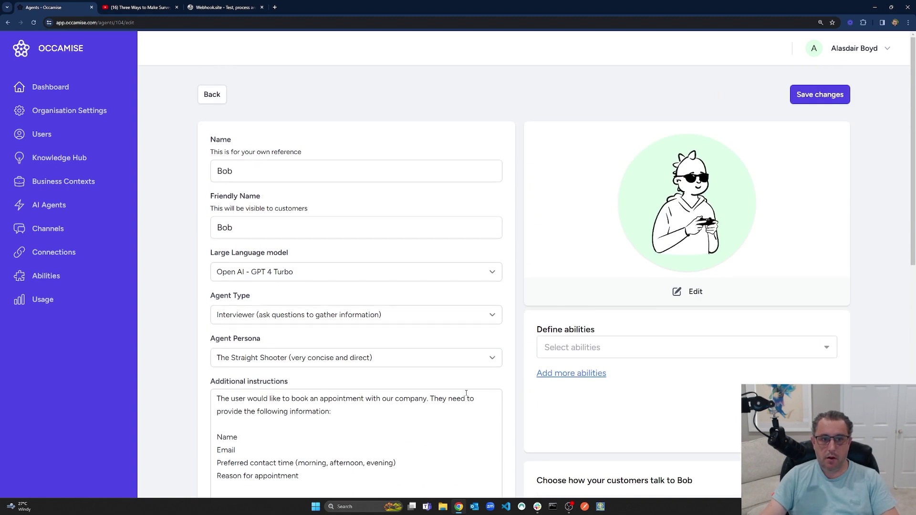
Save Bob's changes and go to the Channels page.
click(827, 95)
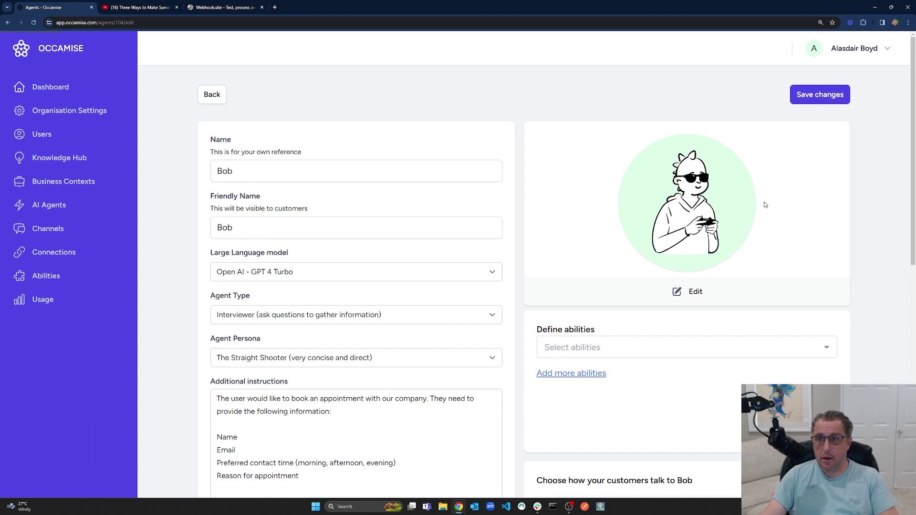
click(62, 233)
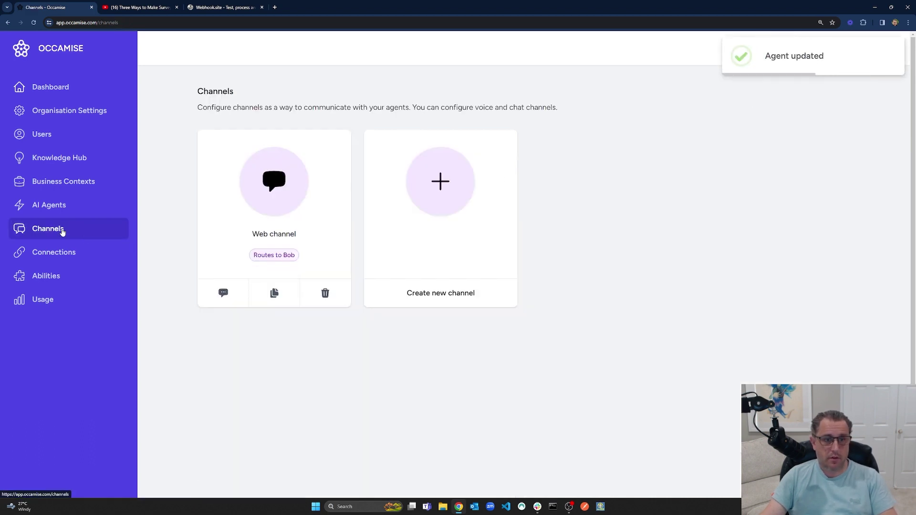
Open a Web channel test chat and send Bob the appointment request.
click(222, 293)
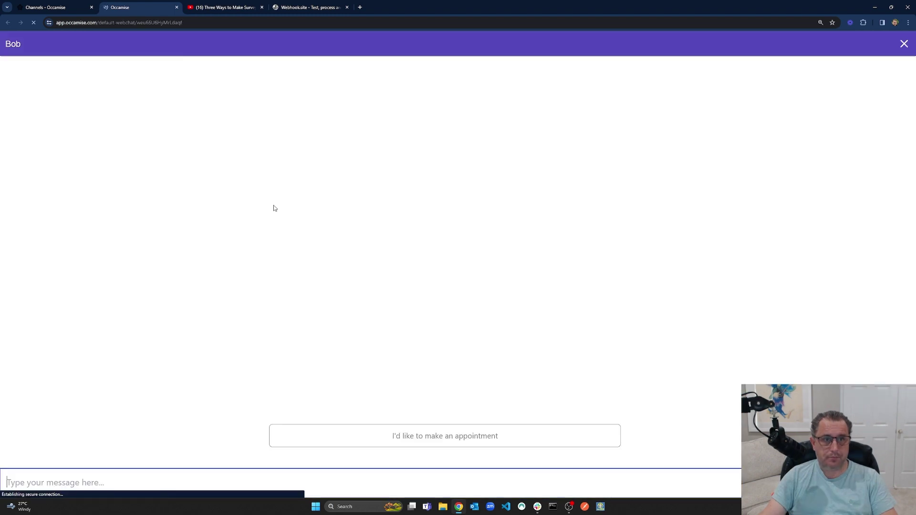
click(478, 433)
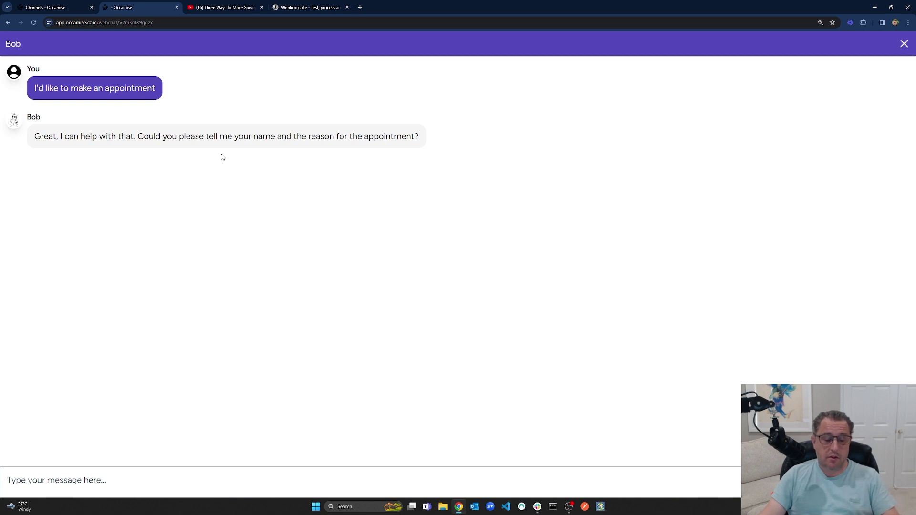
click(242, 486)
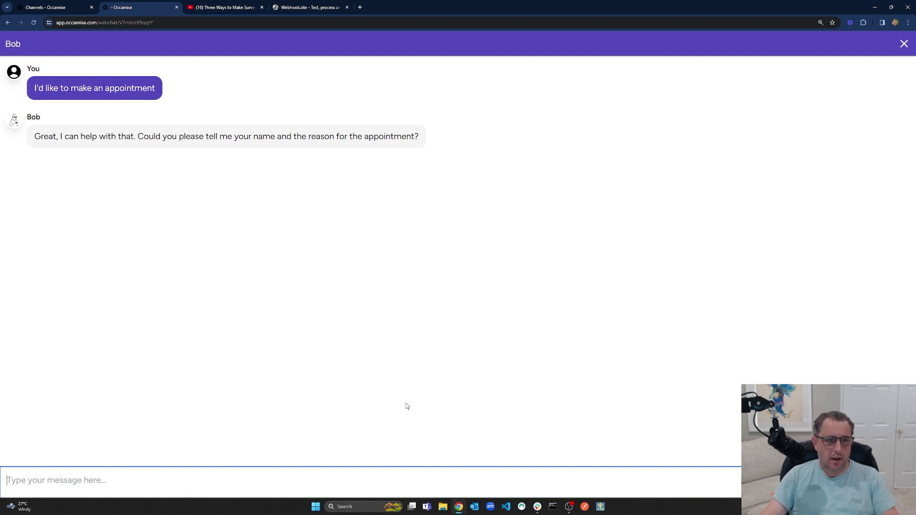
Reply with the user's name and a wish to share ideas for a great new product.
text(My nam)
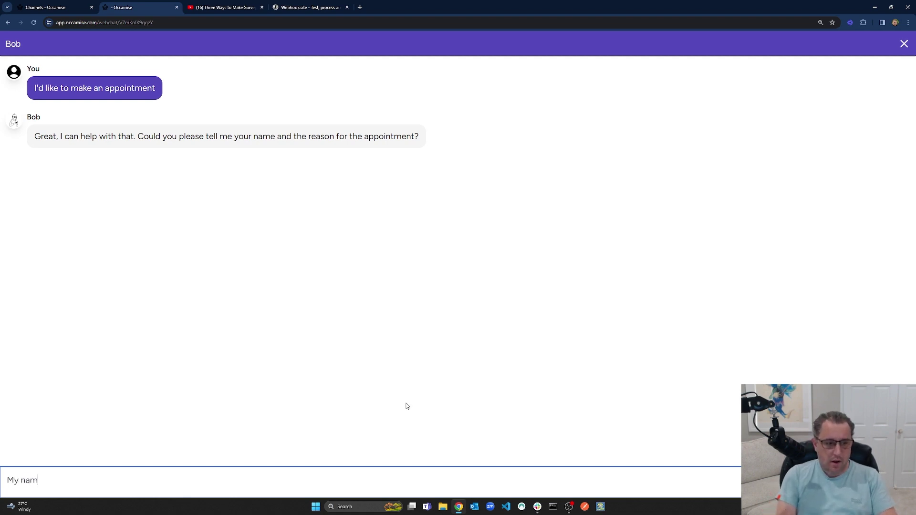
text(e is Johgn)
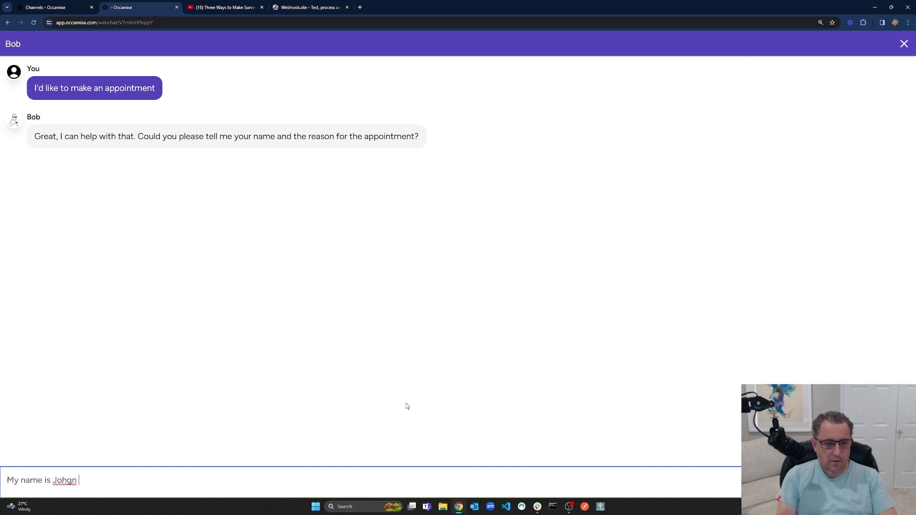
key(BackSpace)
key(BackSpace)
text(n and i'd)
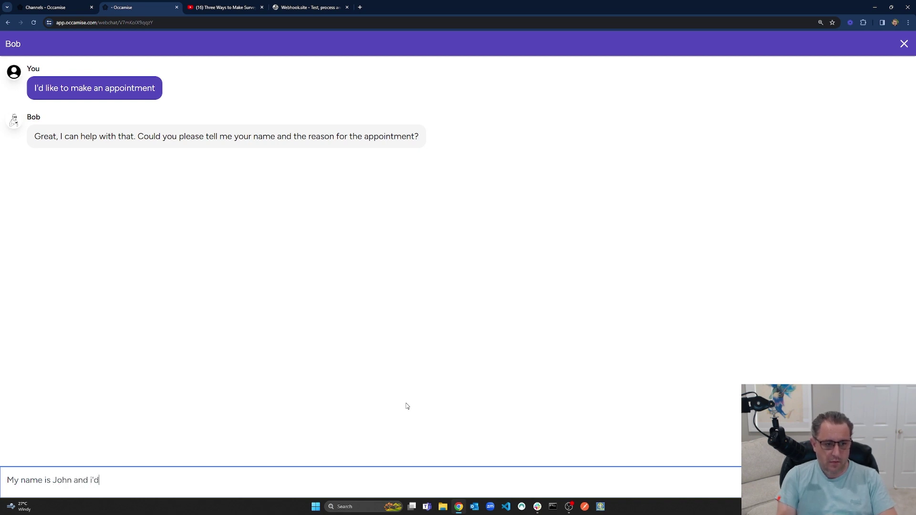
text( like to share my)
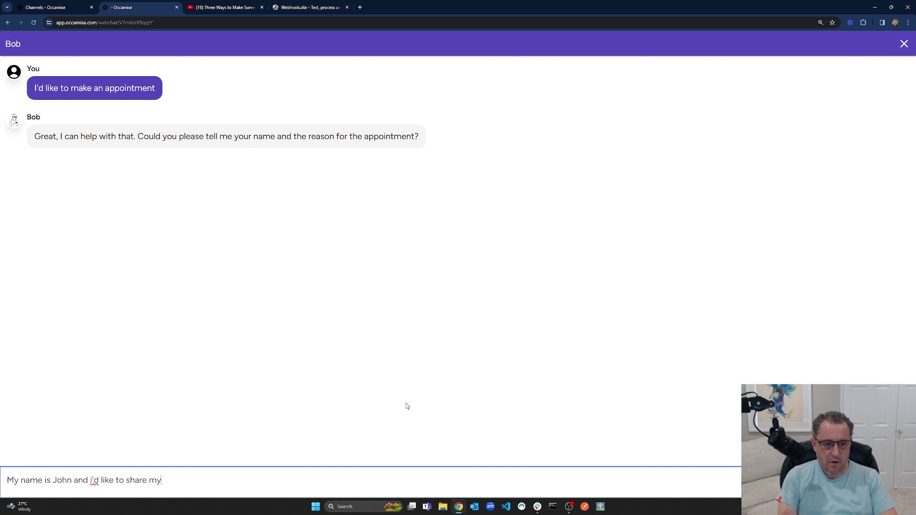
text( ideas for a great new product)
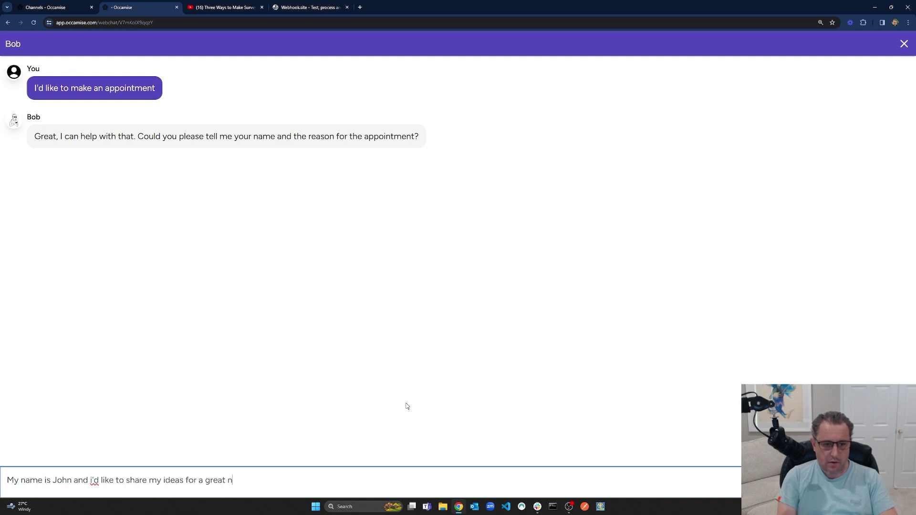
key(Return)
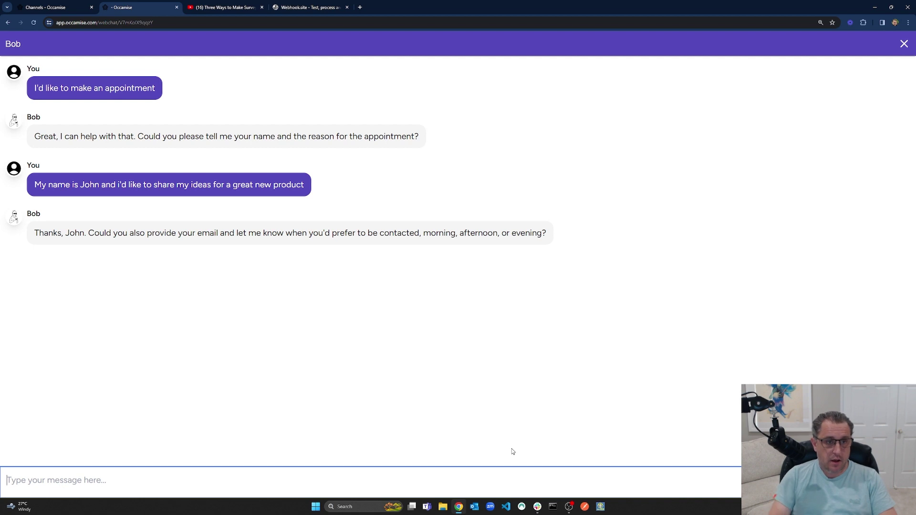
Answer 'let's go afternoon please', decline with 'i'd prefer not', then send an email address.
text(let')
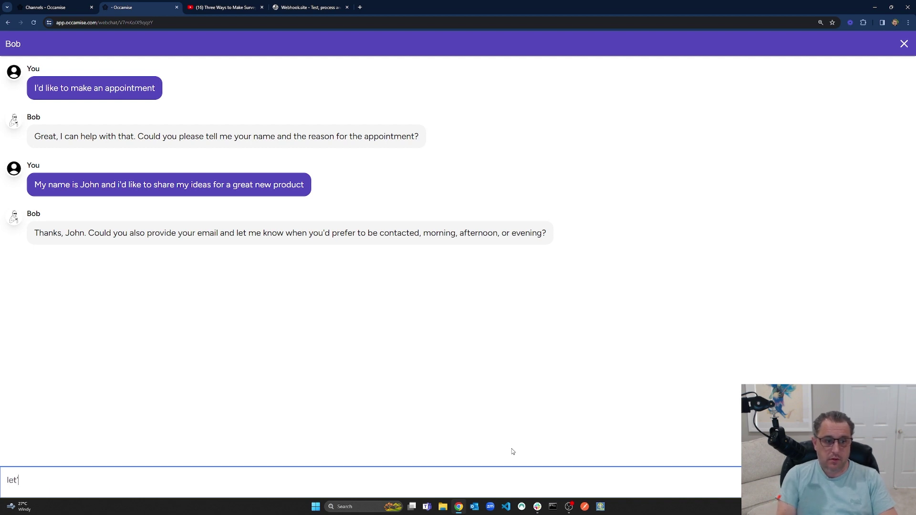
text(s go afternoon please)
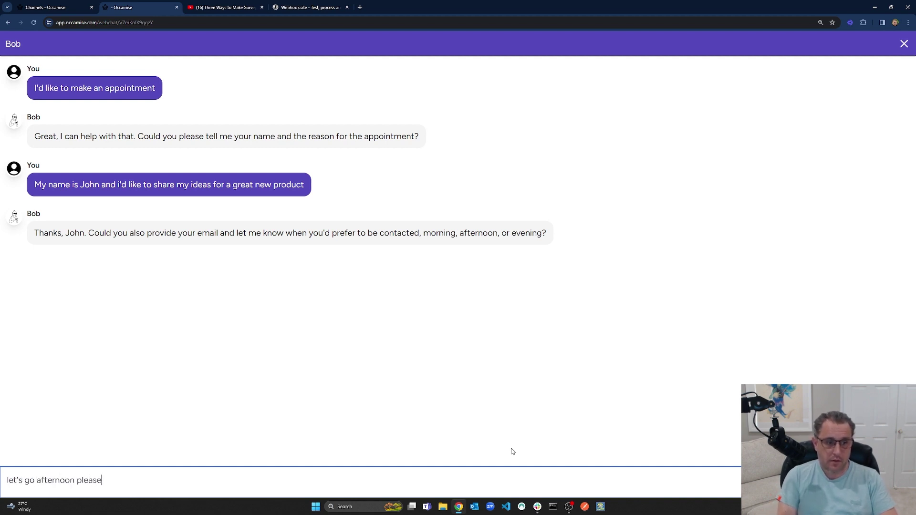
key(Return)
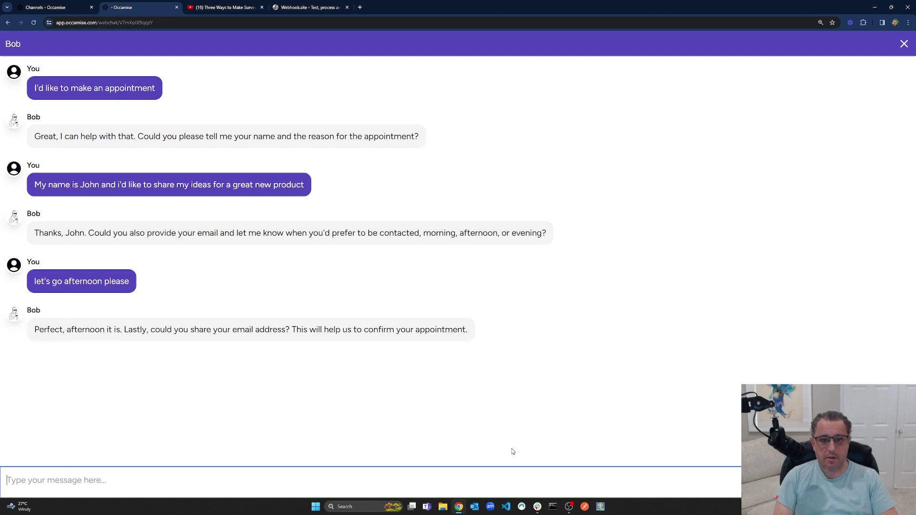
text(i'd prefer not)
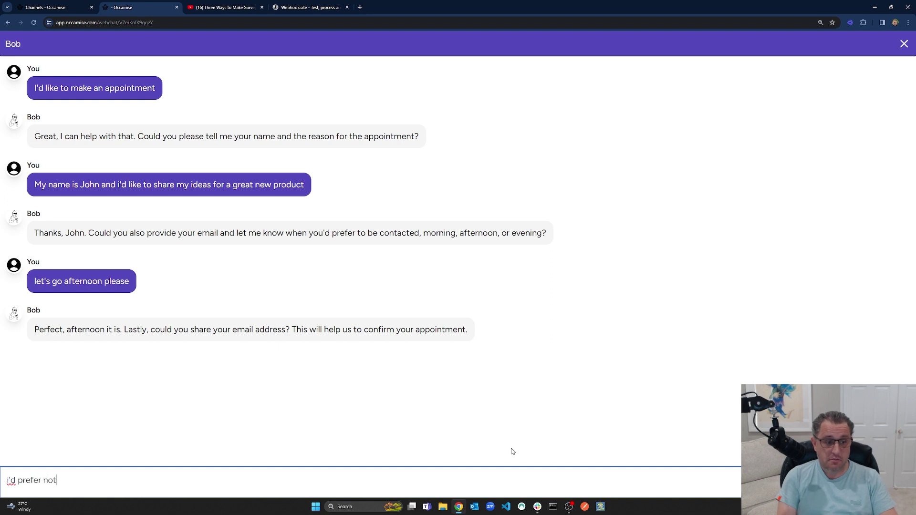
key(Return)
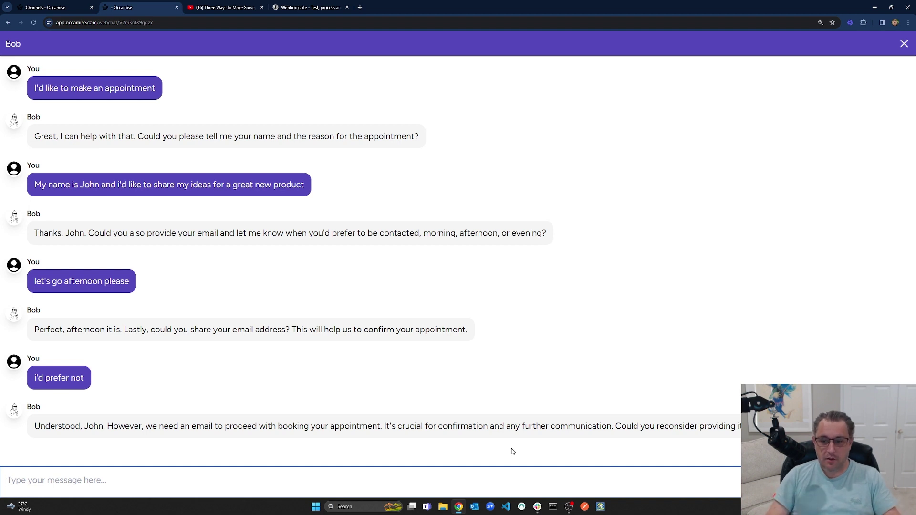
text(su)
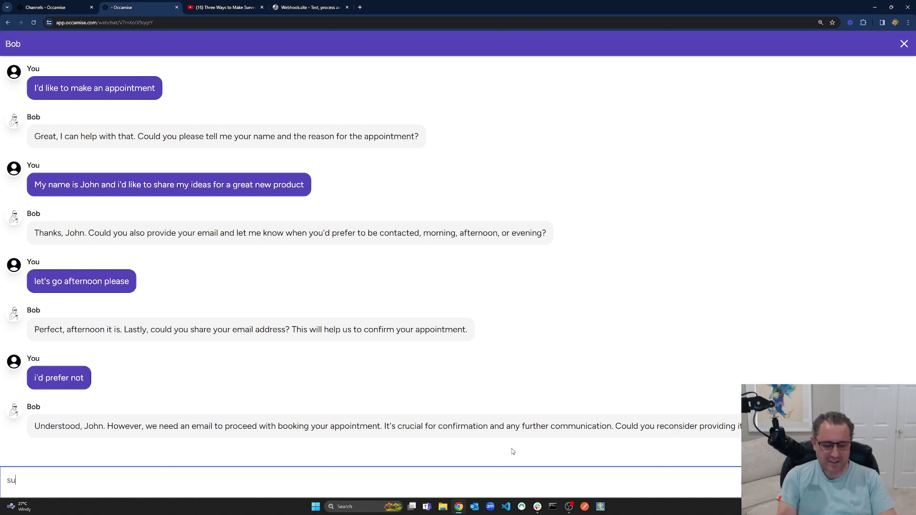
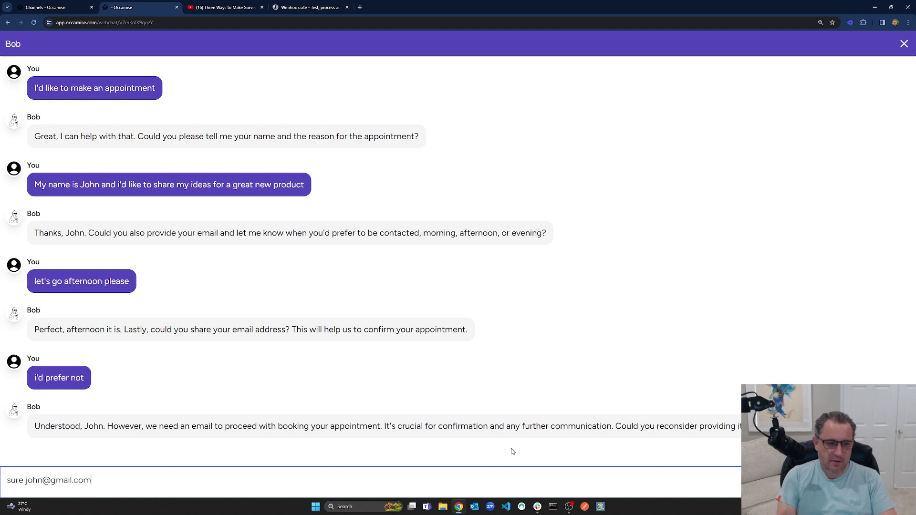
key(Return)
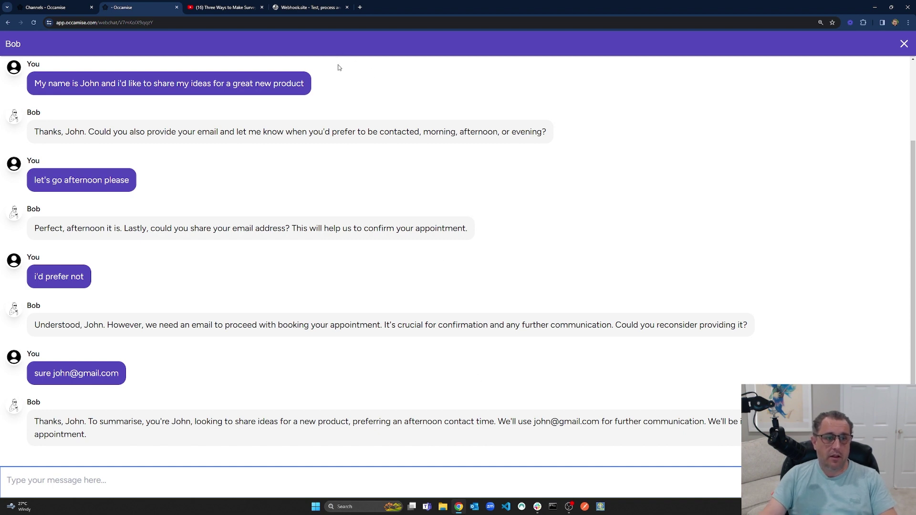
Close the test chat, check Webhook.site for incoming requests, and return to Occamise Channels.
click(177, 7)
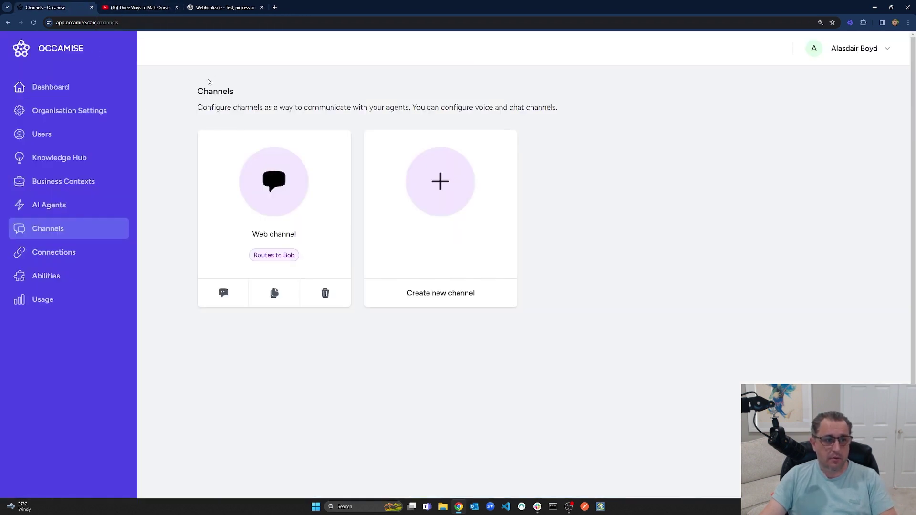
click(215, 7)
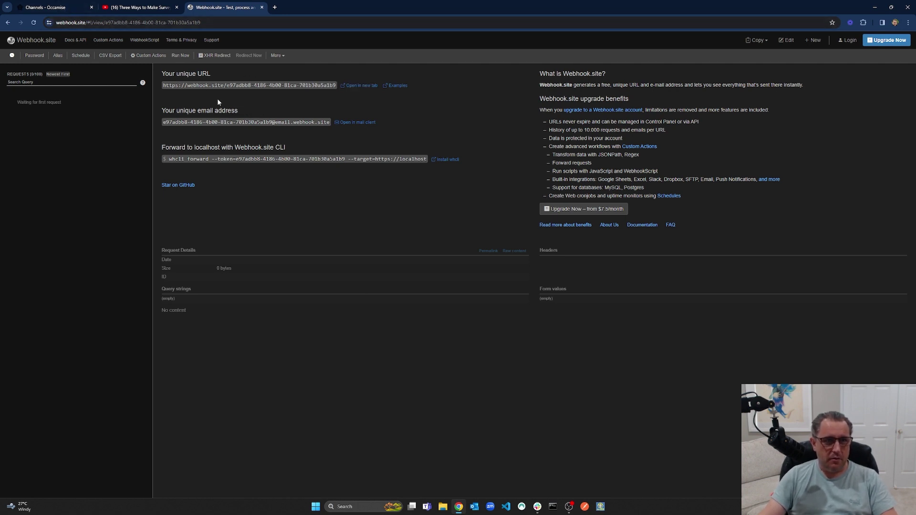
click(41, 5)
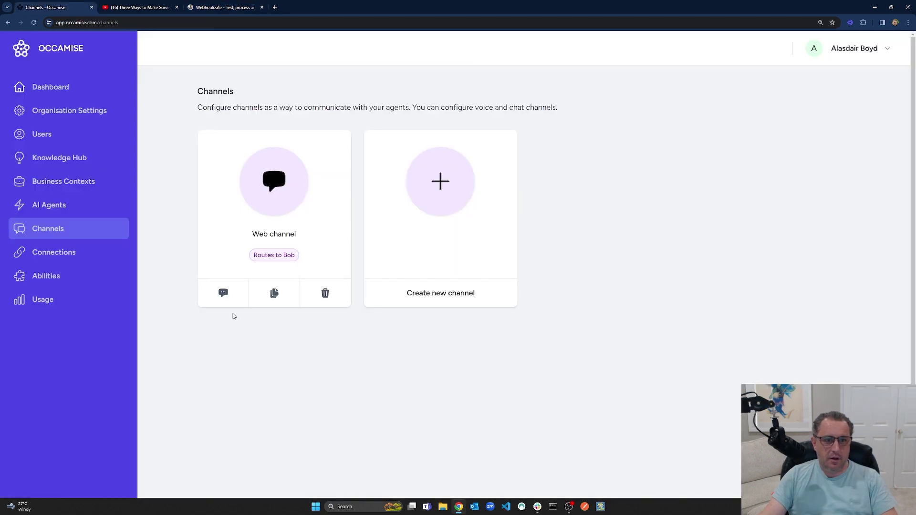
On the Abilities page, add a new ability and type 'Save appointment details' as its name.
click(55, 282)
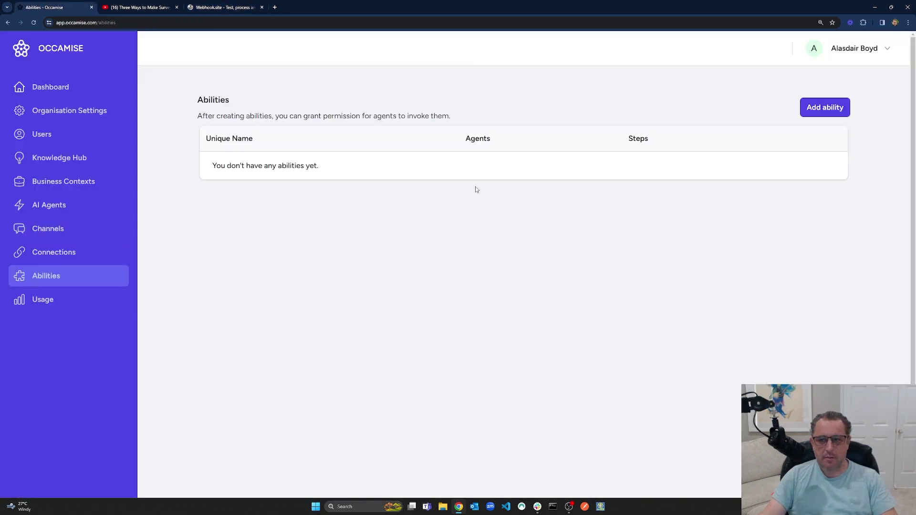
click(836, 111)
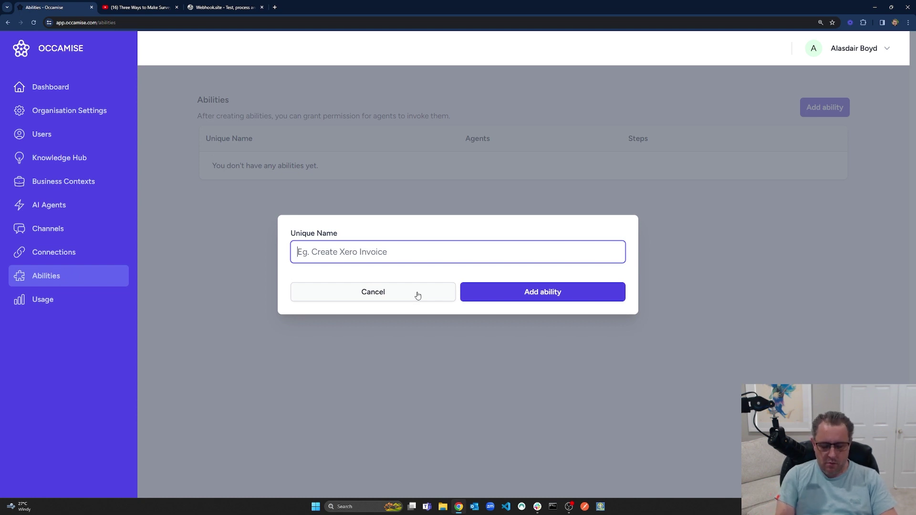
text(Save)
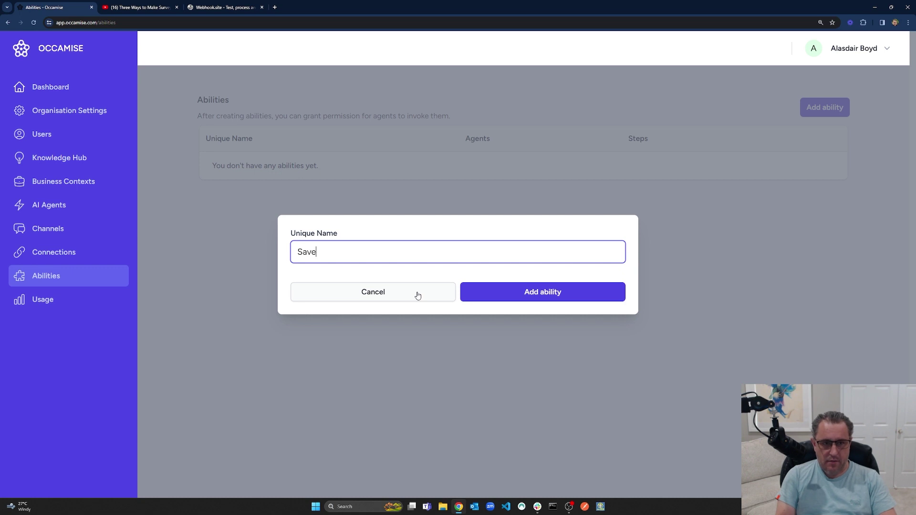
text( appion)
key(BackSpace)
key(BackSpace)
text(ointment details)
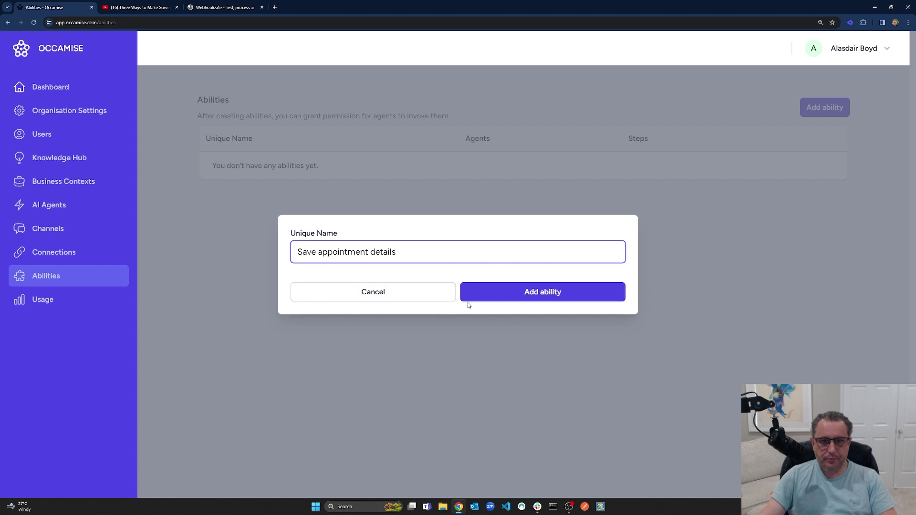
Create the ability to run when the user has provided all necessary appointment information.
click(536, 293)
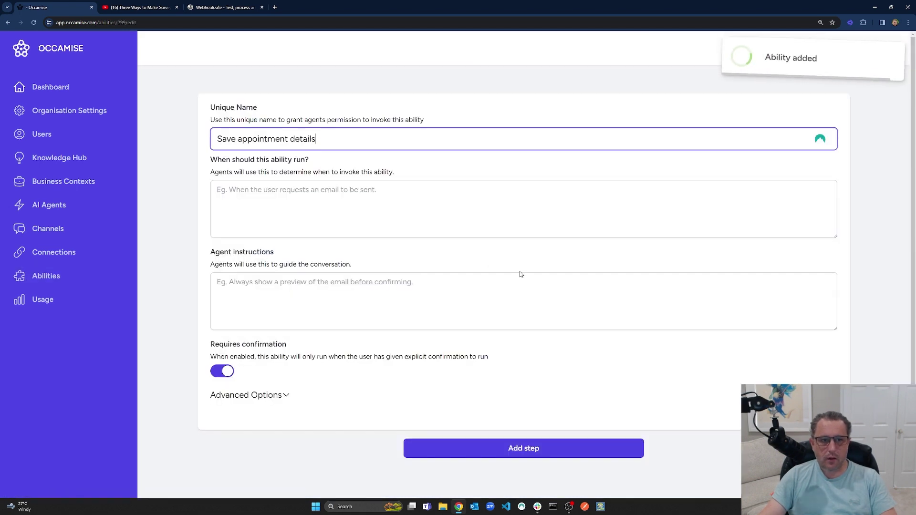
click(334, 199)
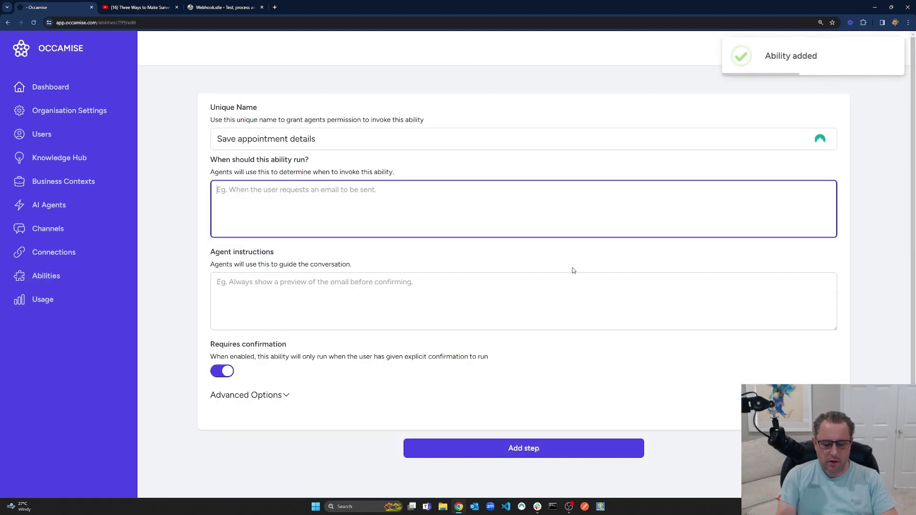
text(When the user)
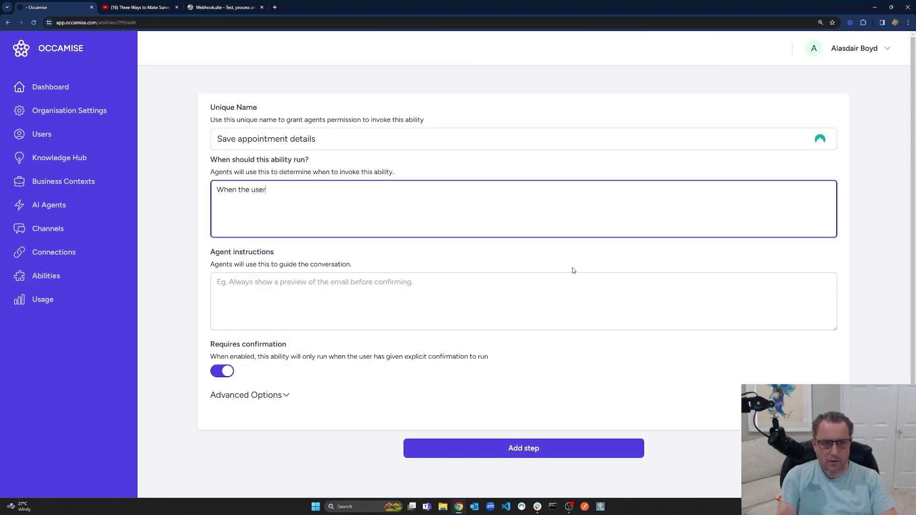
text( has provided al)
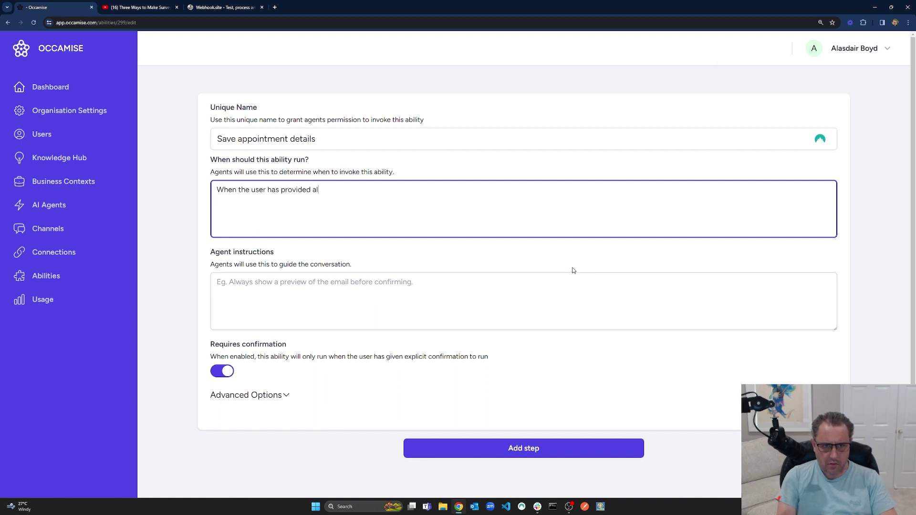
text(l the nece)
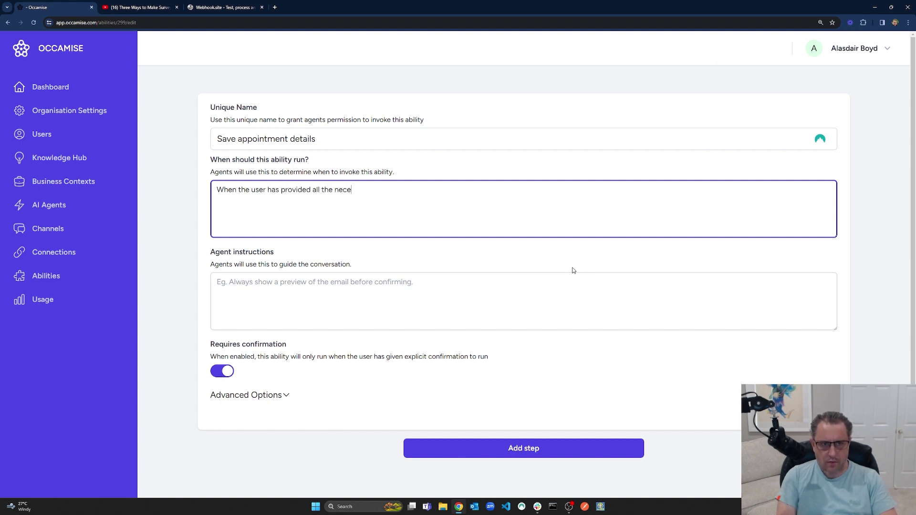
text(ssary information for an appintm)
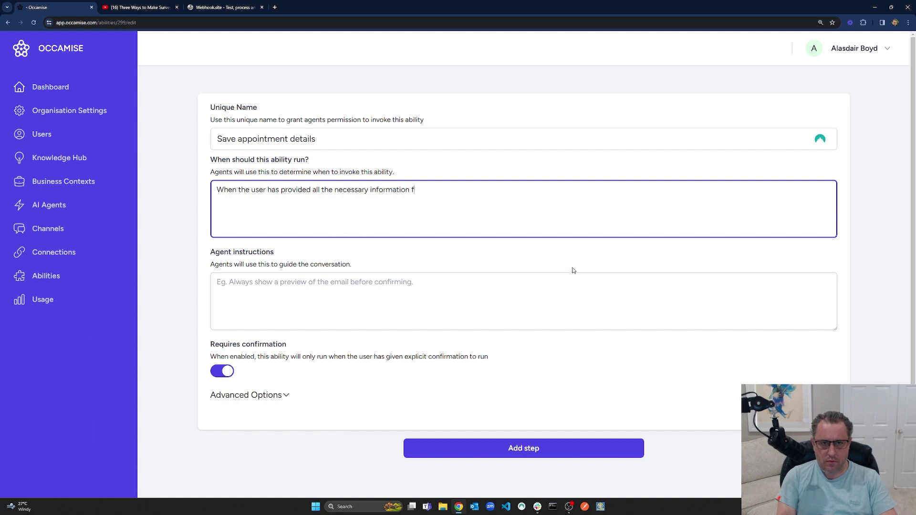
key(BackSpace)
key(BackSpace)
key(BackSpace)
key(BackSpace)
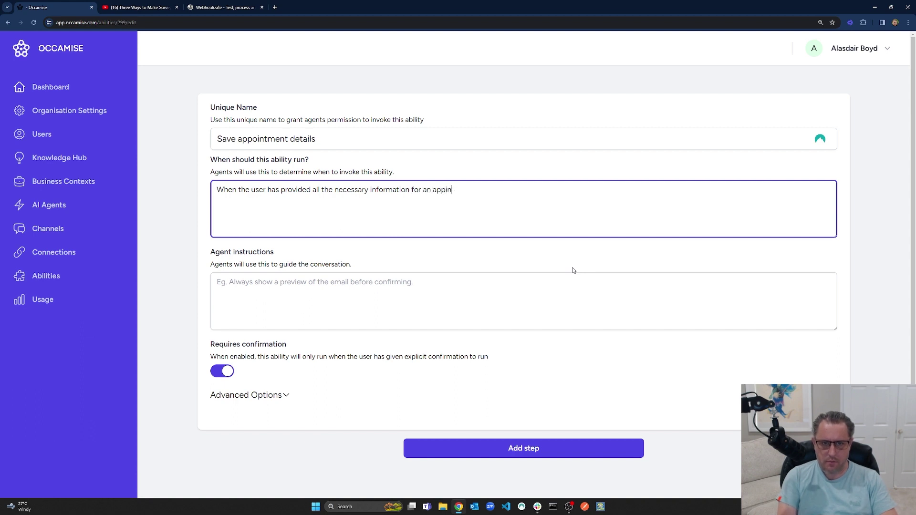
text(ointment)
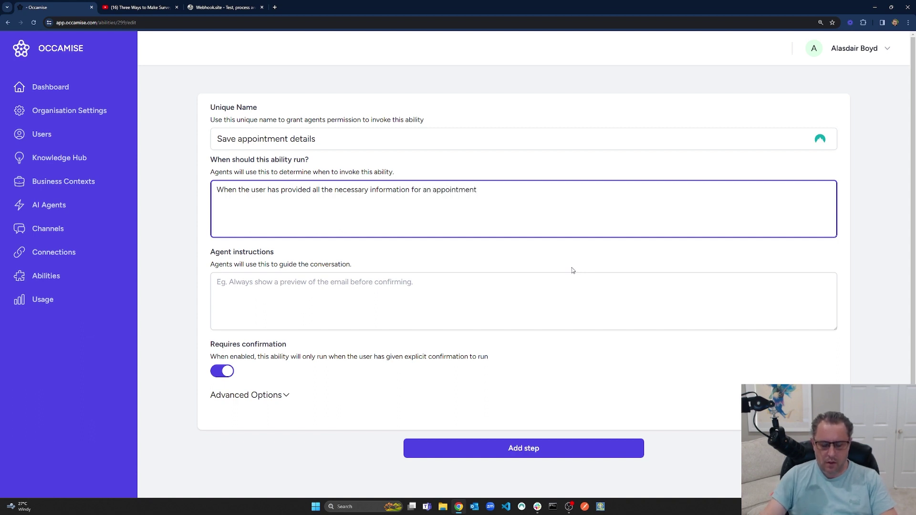
text( and the)
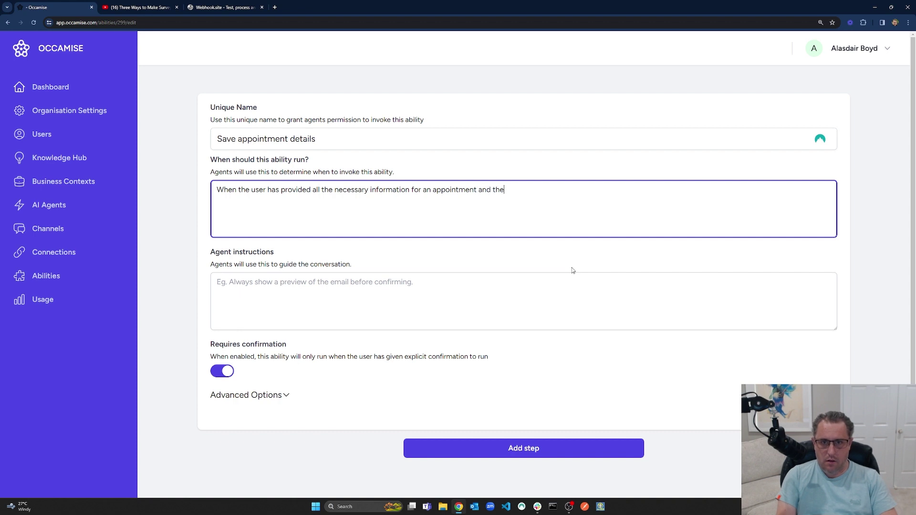
key(BackSpace)
key(BackSpace)
key(BackSpace)
key(BackSpace)
key(BackSpace)
key(BackSpace)
key(BackSpace)
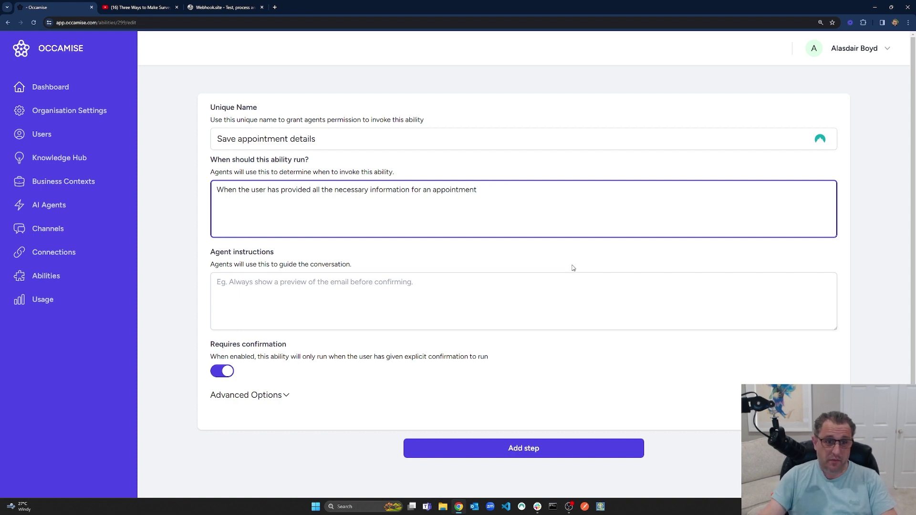
Instruct collecting name, email, preferred contact time and reason, turn off confirmation, and save.
click(378, 301)
text(Ens)
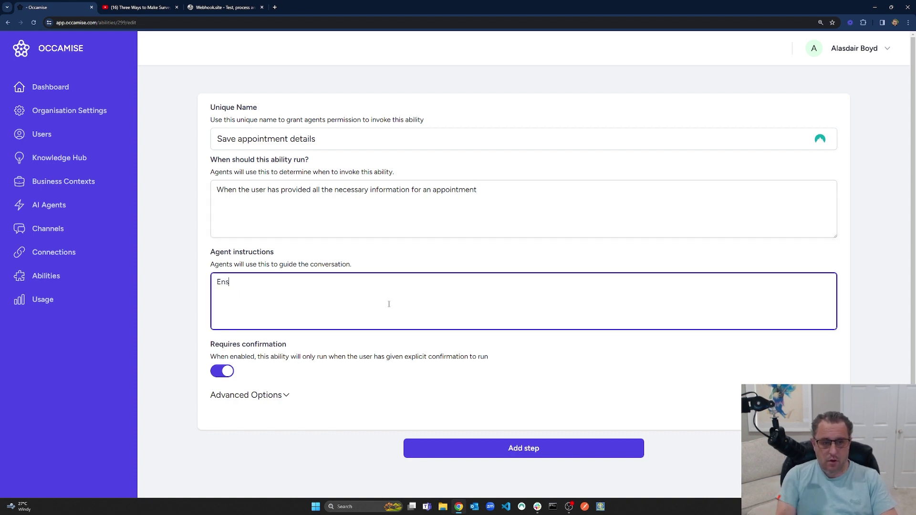
text(ure all information has been colel)
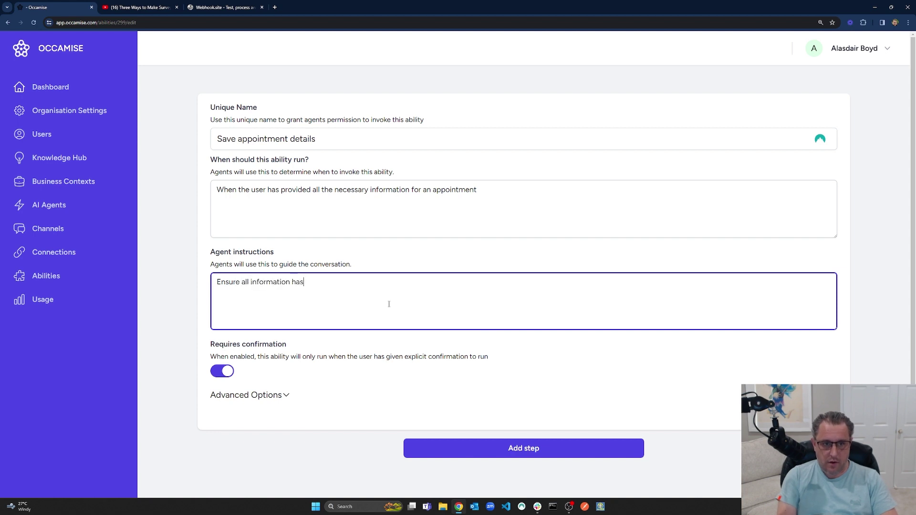
key(BackSpace)
key(BackSpace)
text(lected,)
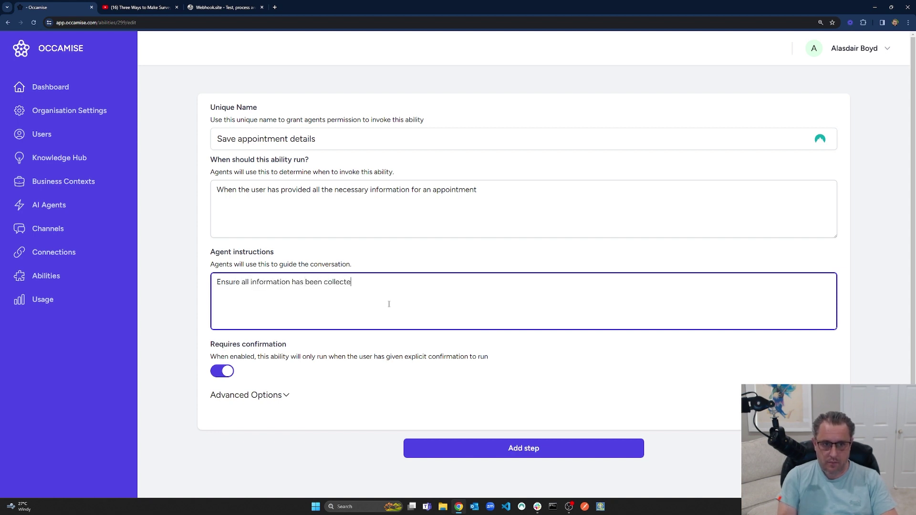
text(nam)
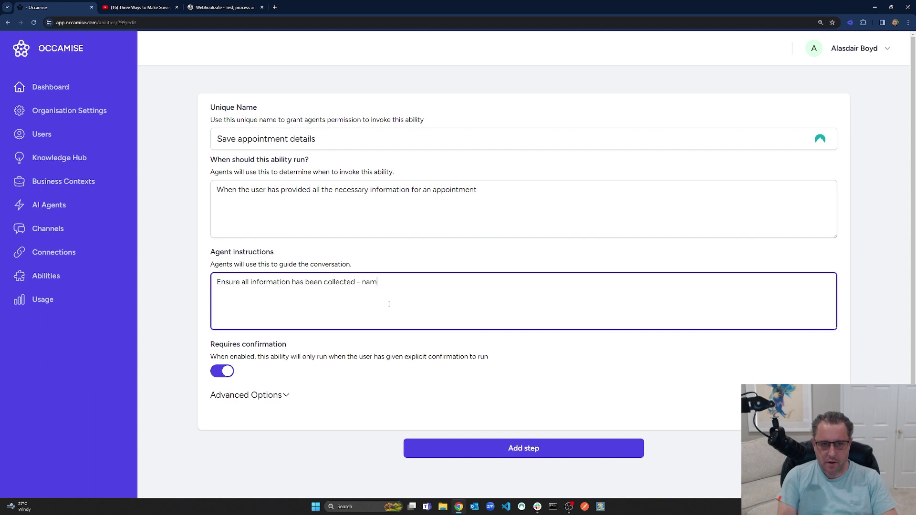
text(e, email, preferred contact time,)
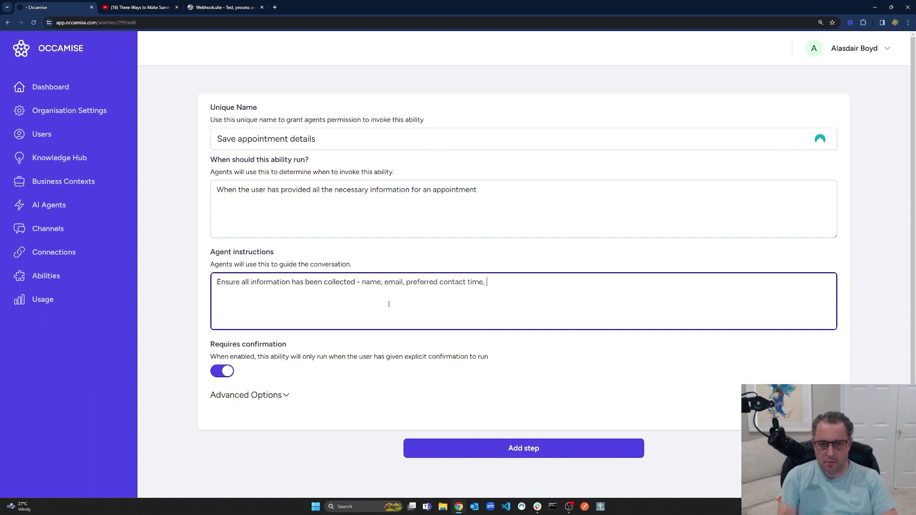
text( reason for appoin)
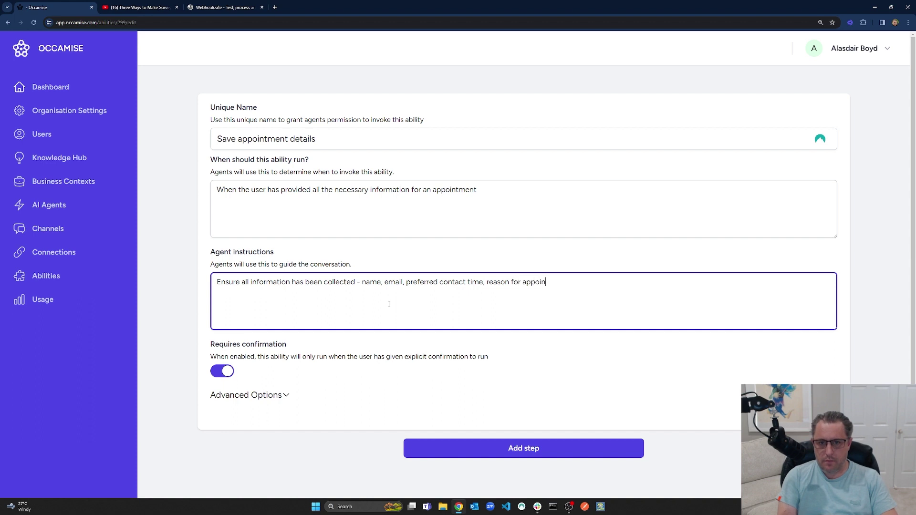
text(tment)
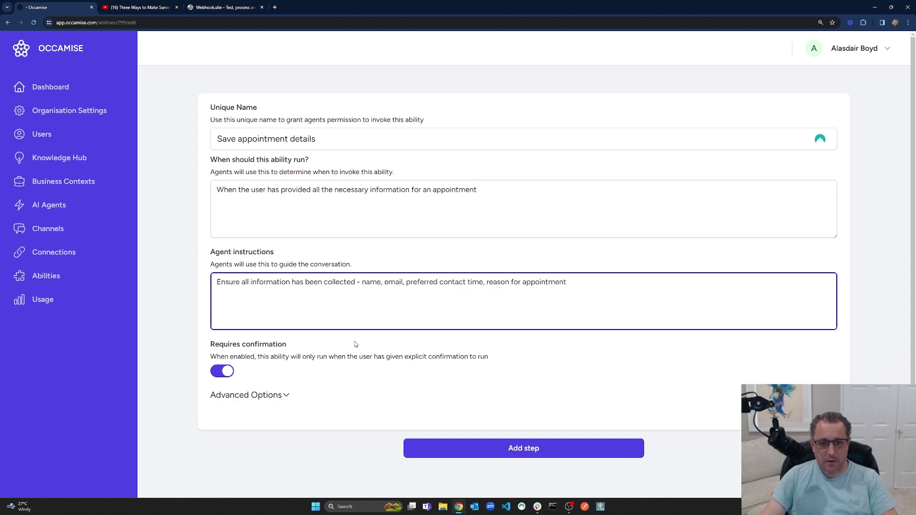
scroll(356, 344, down, 1)
click(222, 337)
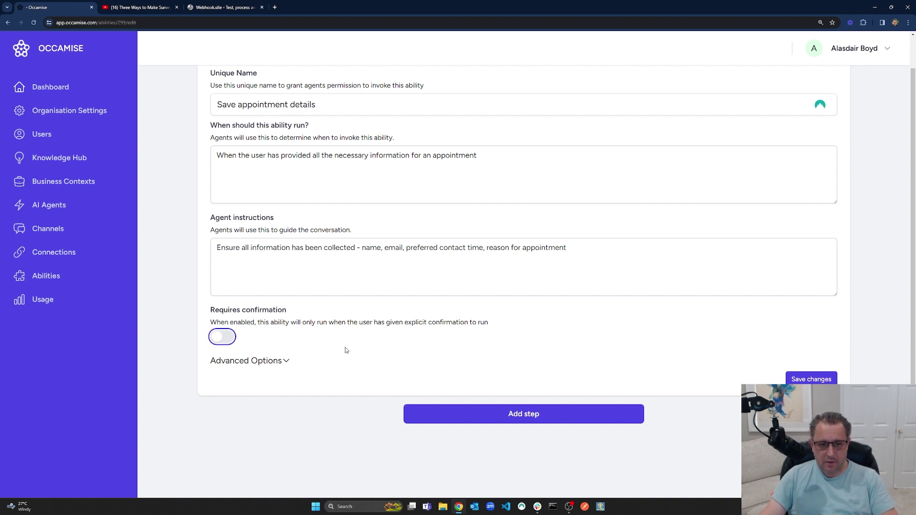
click(812, 379)
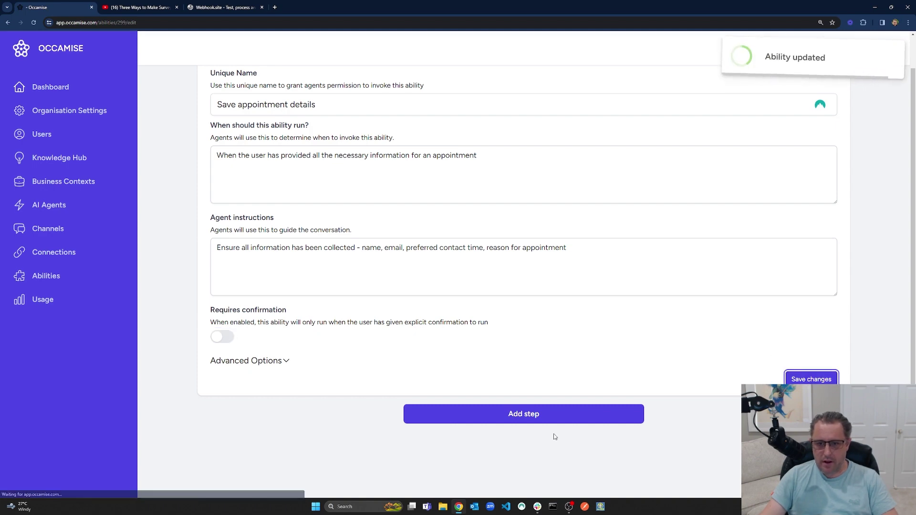
click(528, 415)
Set Step 1 to the Occamise service's Call webhook function with the pasted Webhook.site URL.
scroll(527, 322, down, 4)
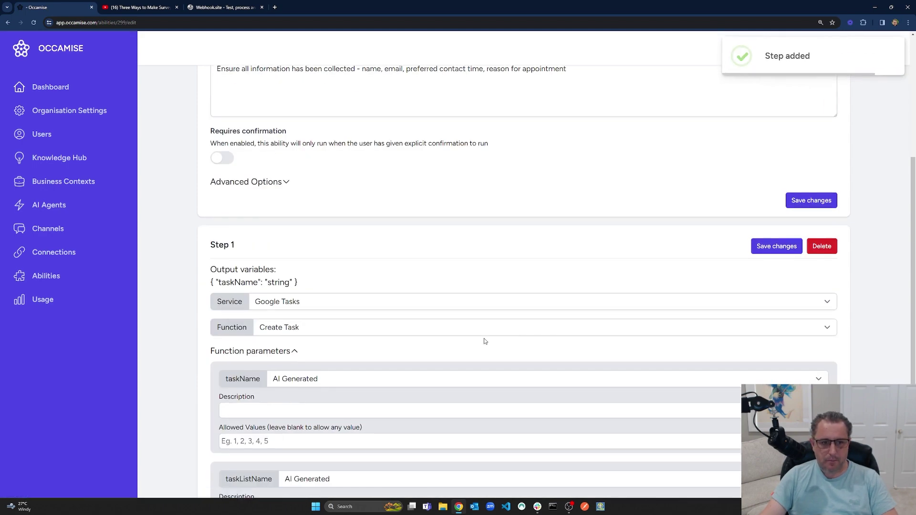
click(281, 308)
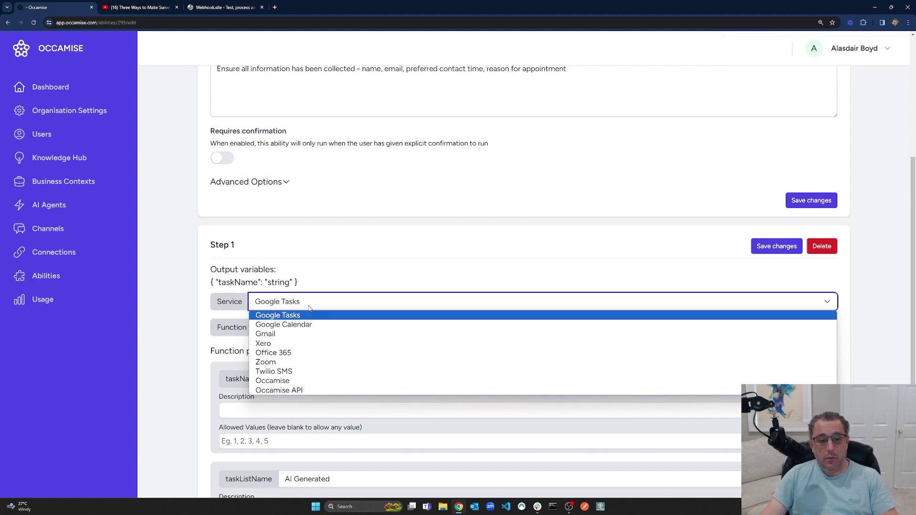
click(313, 381)
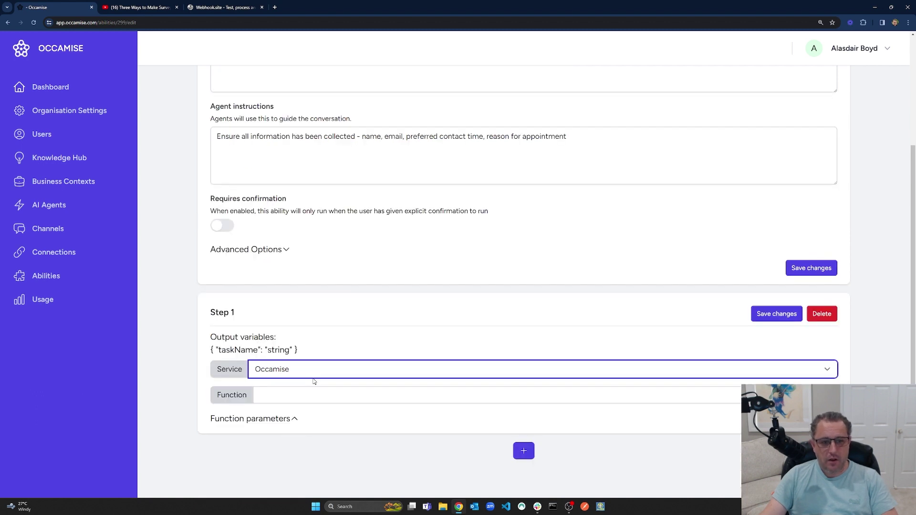
click(298, 399)
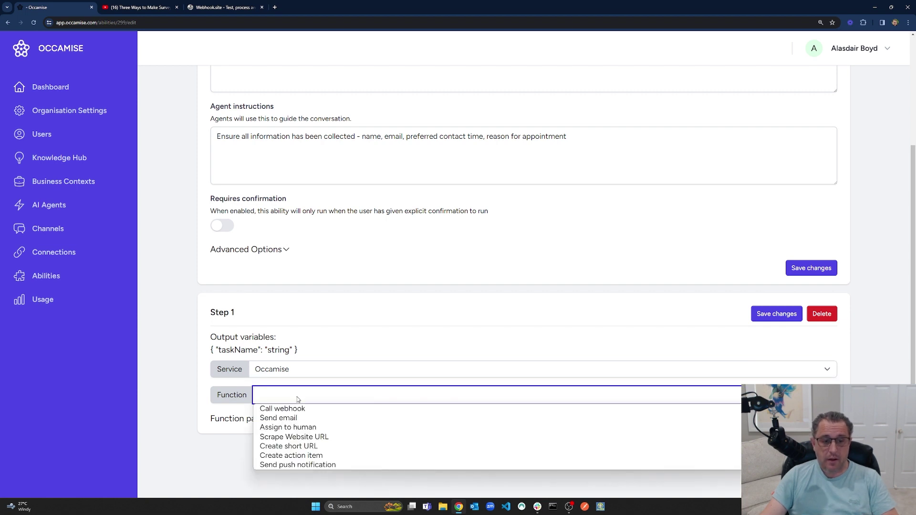
click(299, 408)
scroll(334, 363, down, 1)
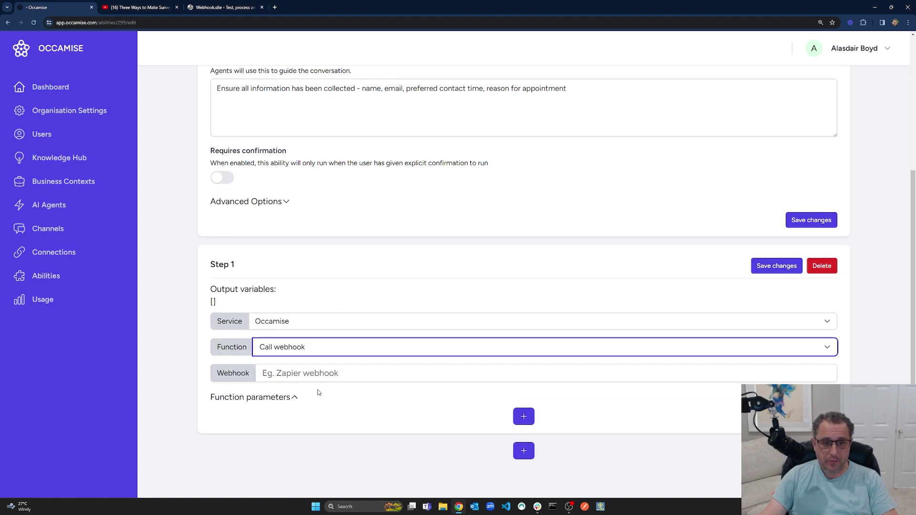
click(306, 373)
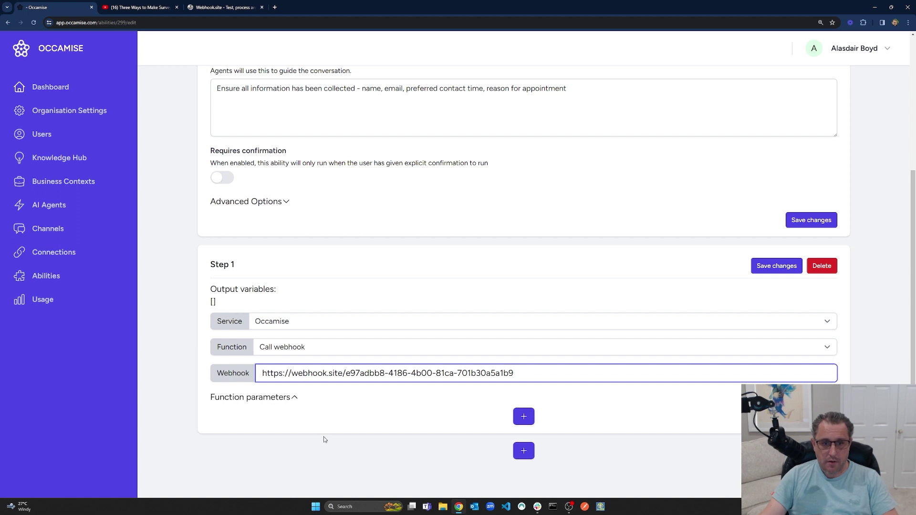
Add parameters 'name' (The name of the user) and 'email' (The email address of the user).
click(524, 417)
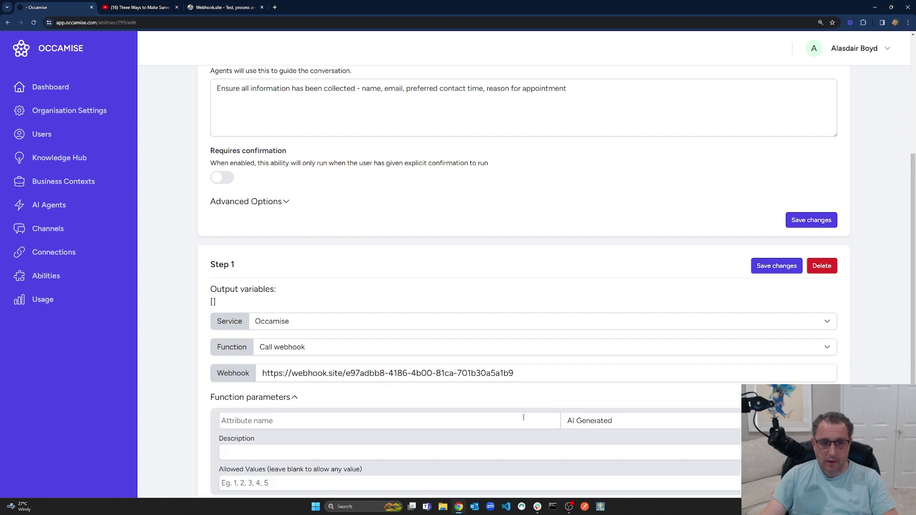
click(266, 420)
text(Name)
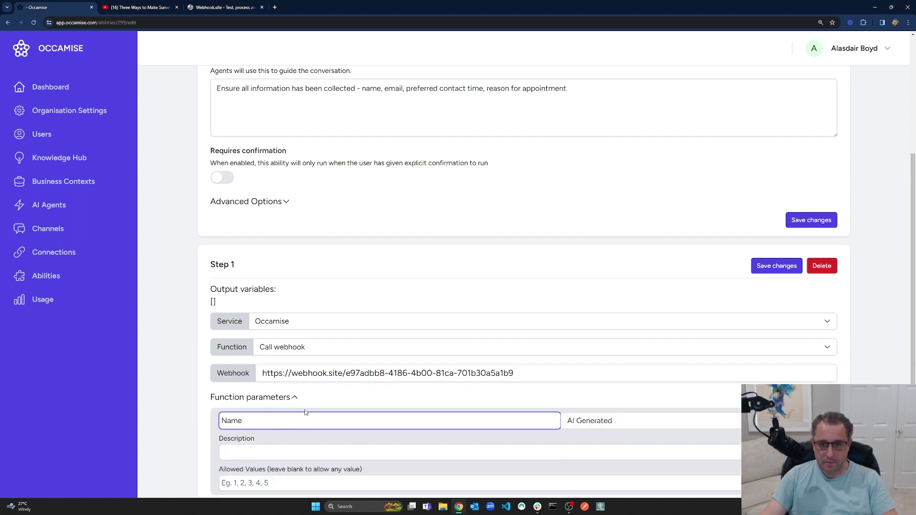
key(ctrl+a)
text(name)
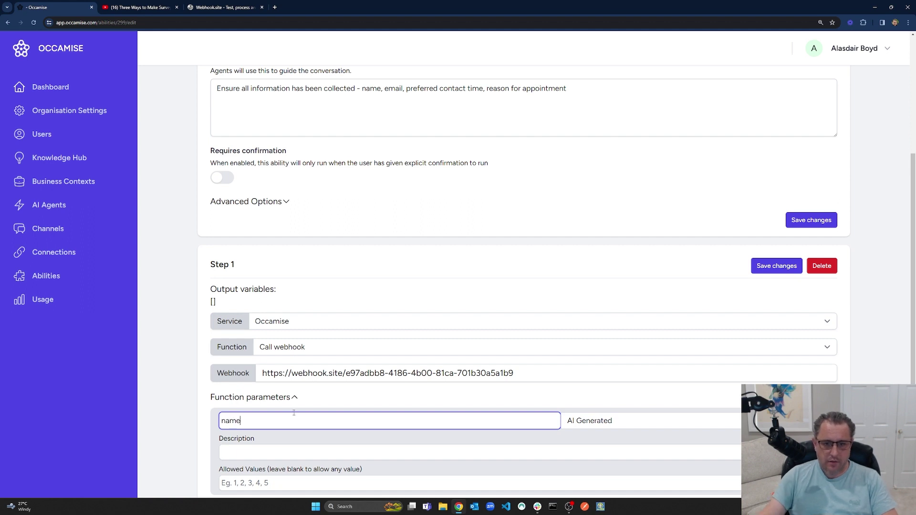
scroll(436, 424, down, 2)
click(322, 355)
text(The n)
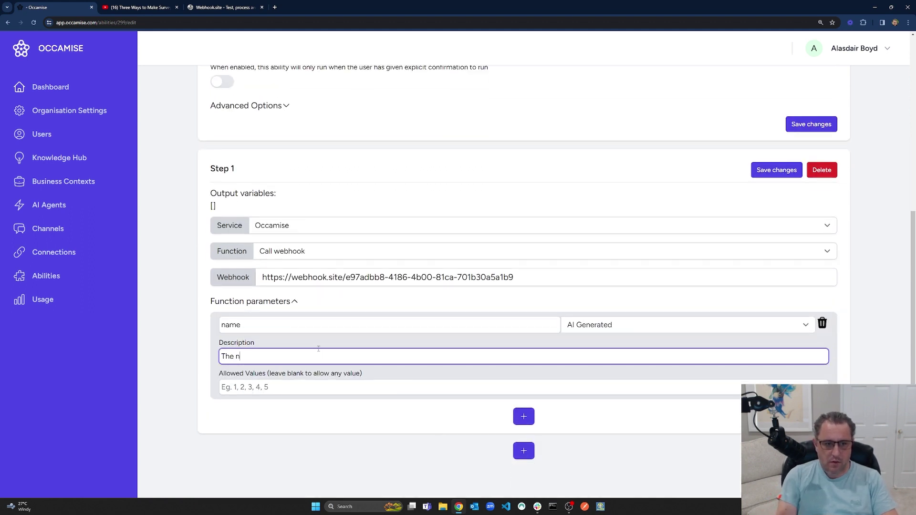
text(ame of the user)
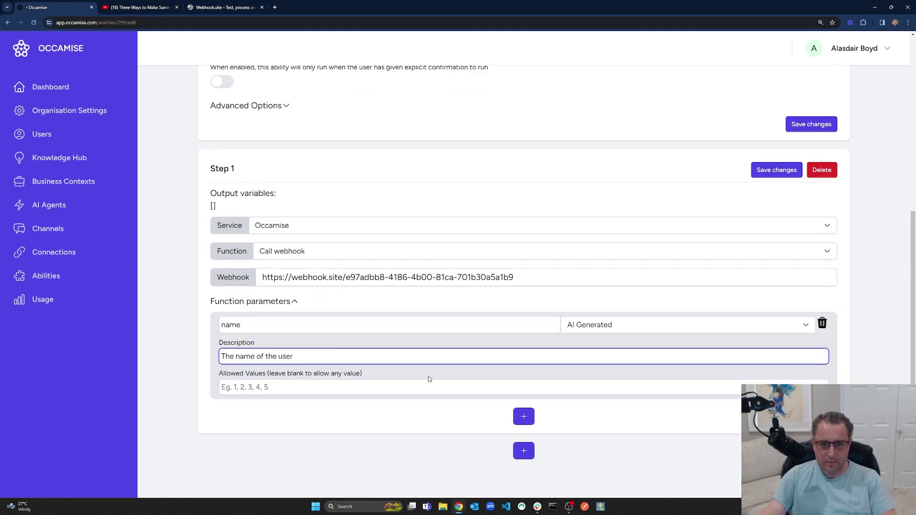
click(523, 417)
scroll(491, 393, down, 2)
click(258, 325)
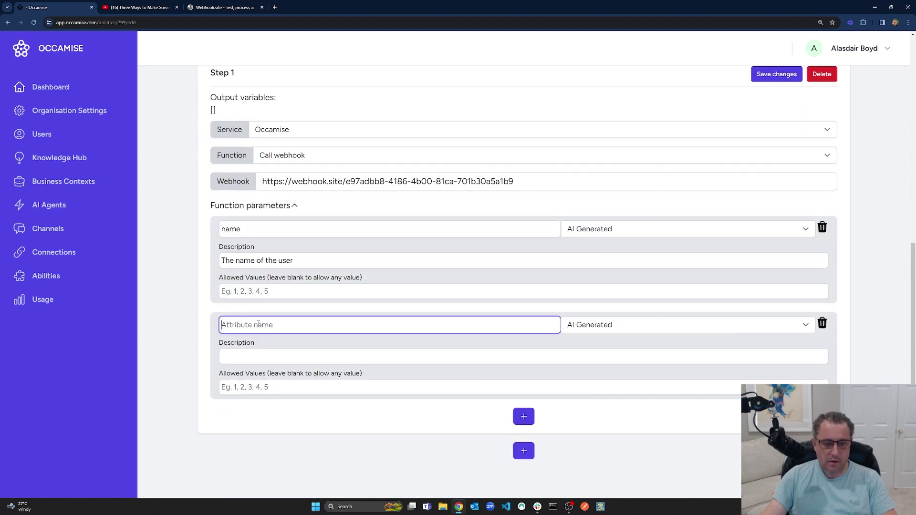
text(email)
click(253, 355)
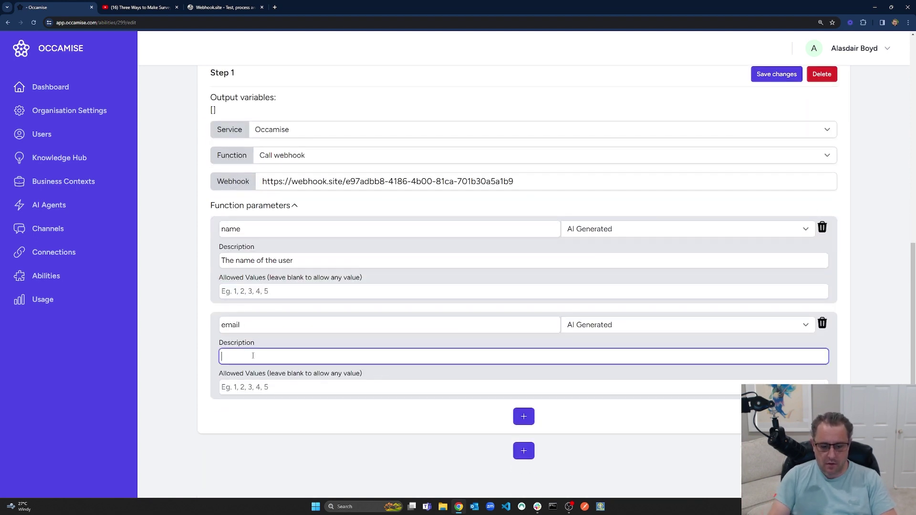
text(The email address of )
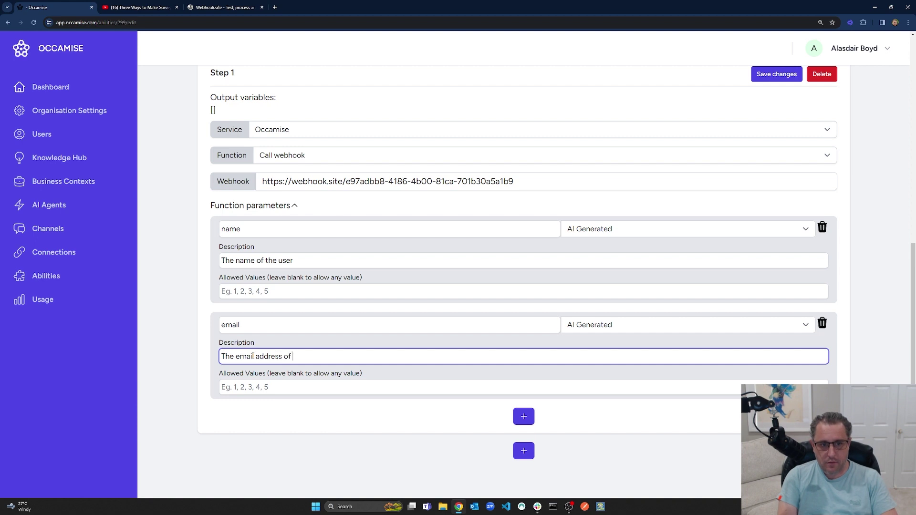
text(the user)
Add 'contact_time' (The preferred contact time) and 'reason_for_appointment' (The reason for the appointment) parameters.
click(522, 418)
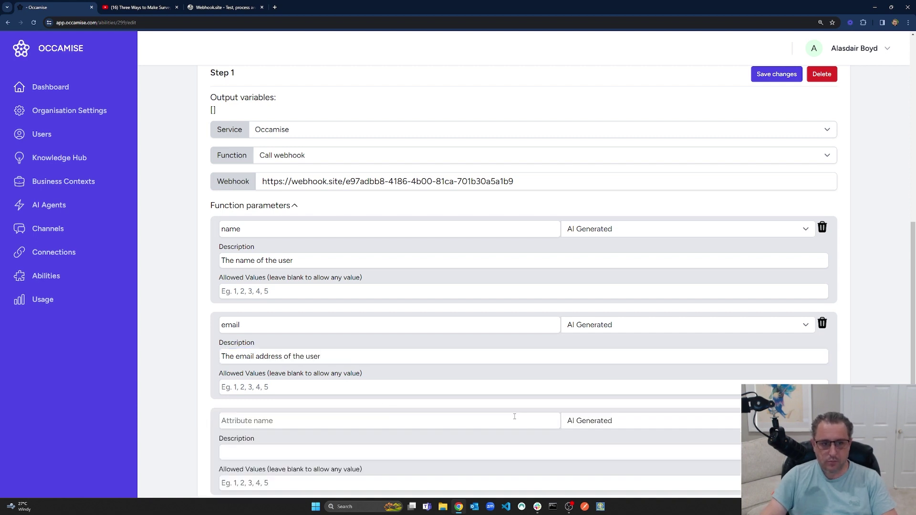
click(267, 420)
text(contac)
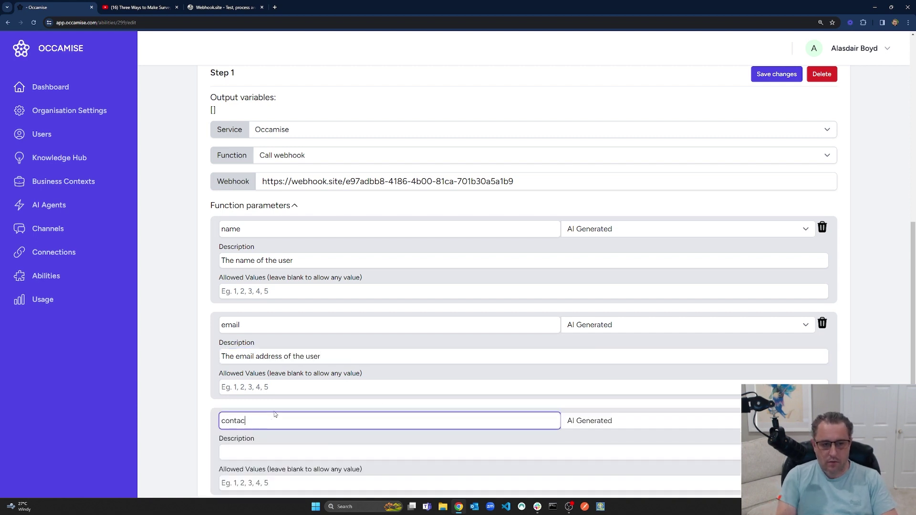
text(t_time)
scroll(273, 420, down, 2)
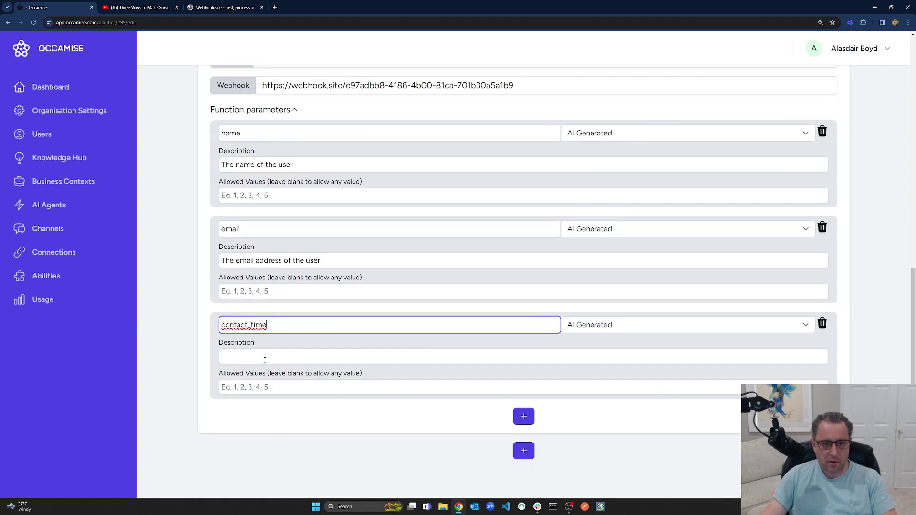
click(262, 356)
text(The preferr)
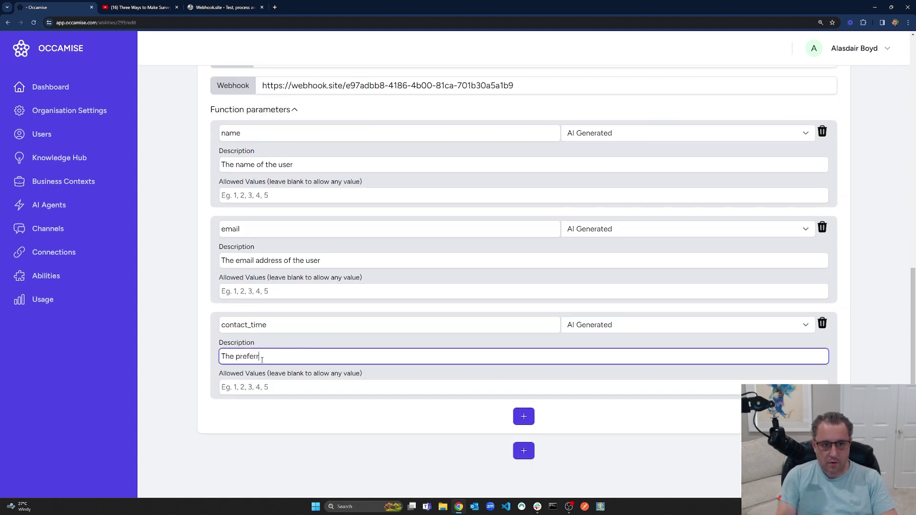
text(ed contact time)
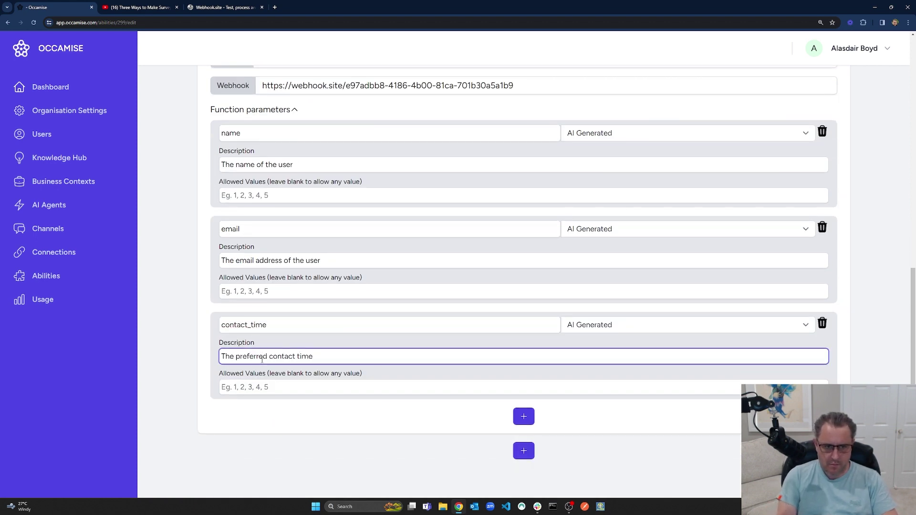
click(523, 416)
click(261, 421)
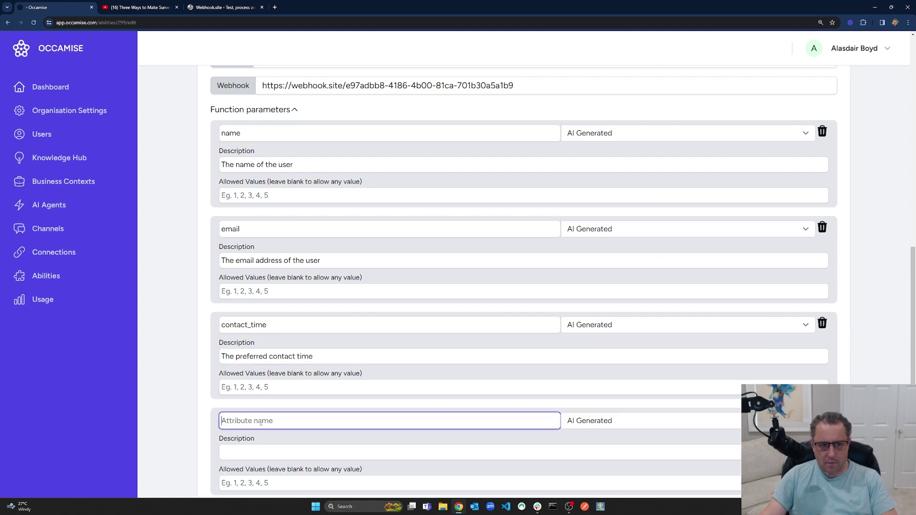
scroll(341, 427, down, 2)
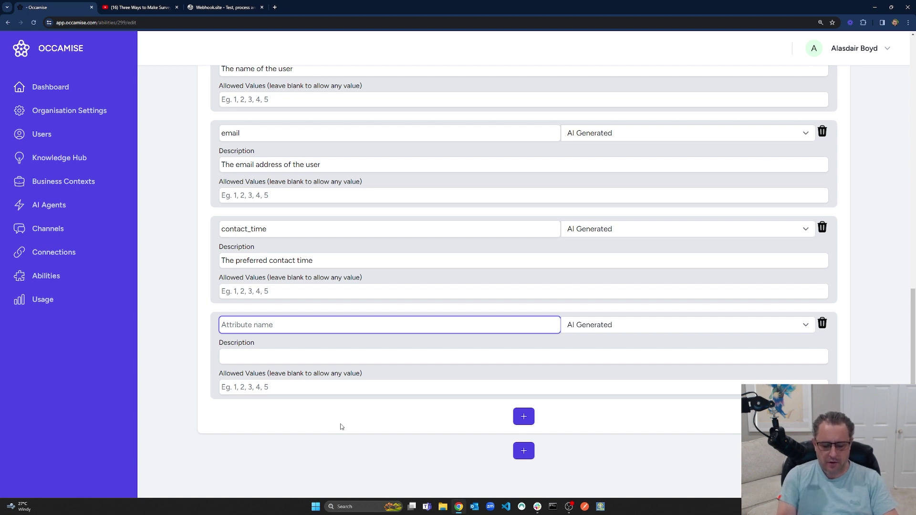
text(reason)
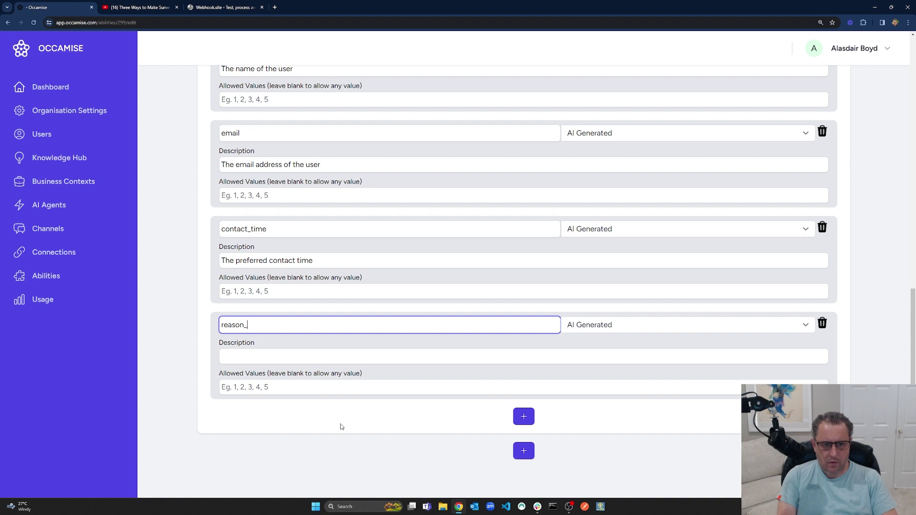
text(_for_appionintment)
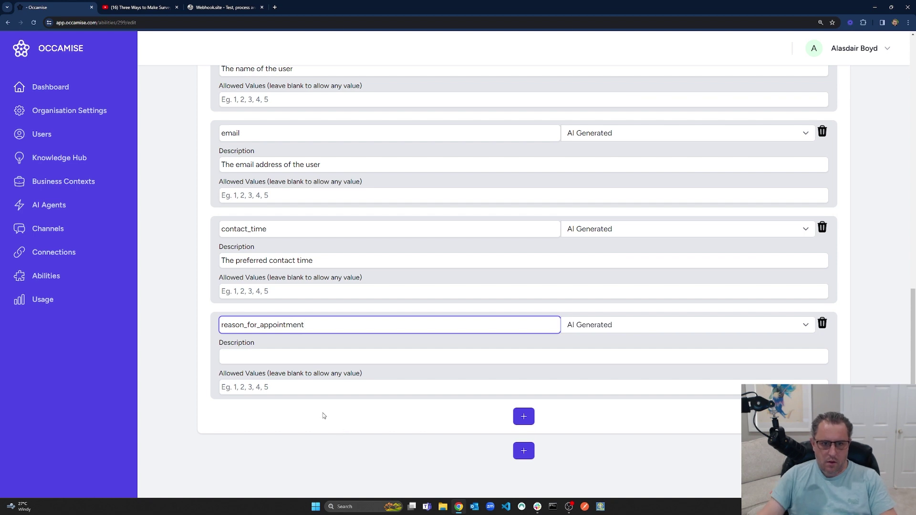
click(308, 360)
text(The reason for the ap[p)
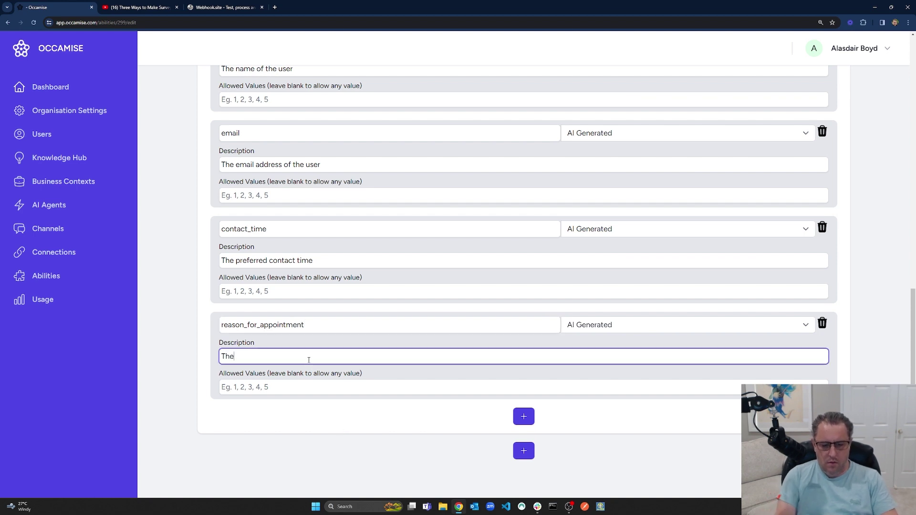
key(BackSpace)
key(BackSpace)
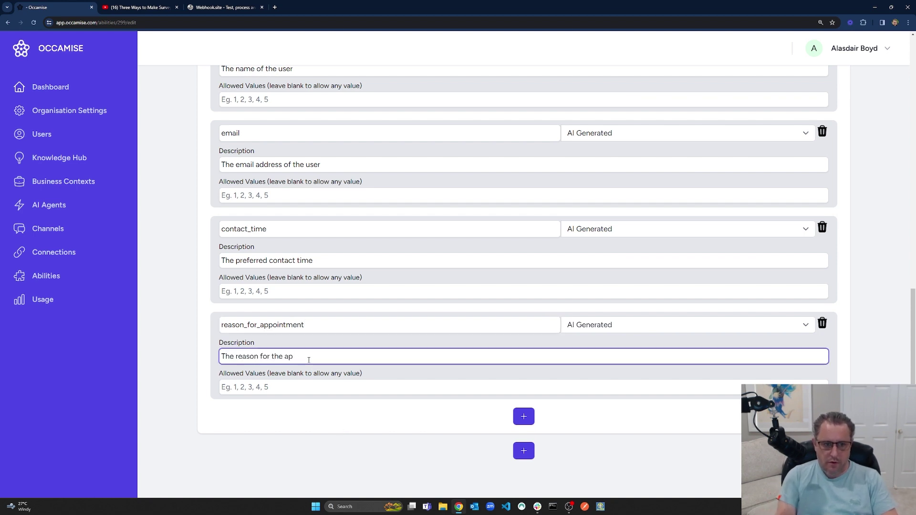
text(pointment)
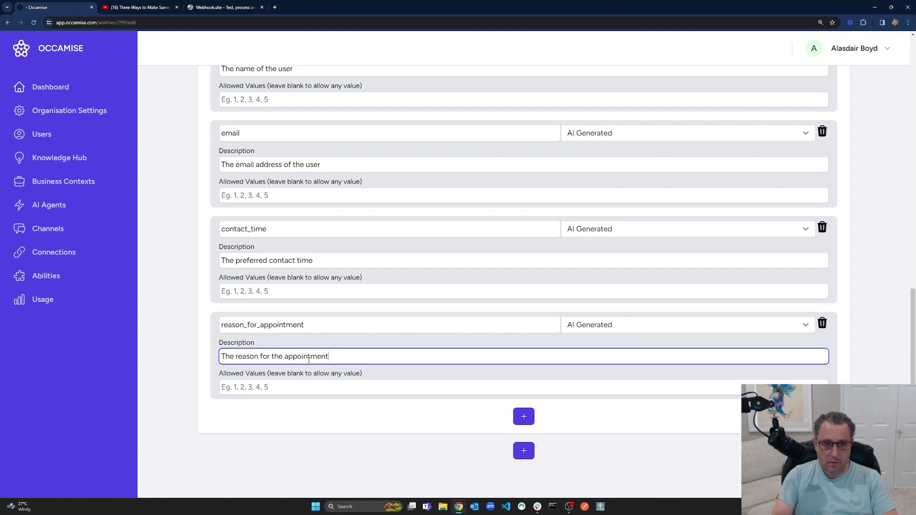
scroll(308, 363, up, 3)
scroll(306, 366, down, 1)
scroll(306, 365, down, 2)
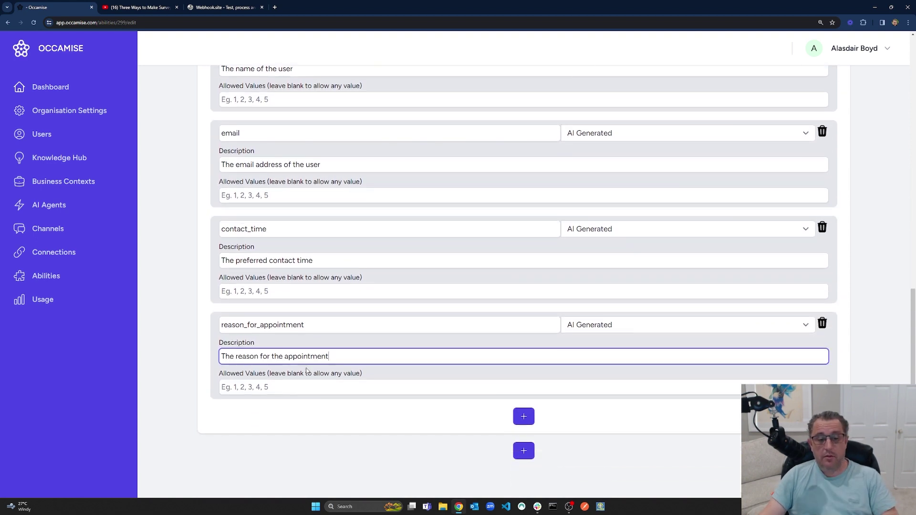
scroll(328, 377, up, 2)
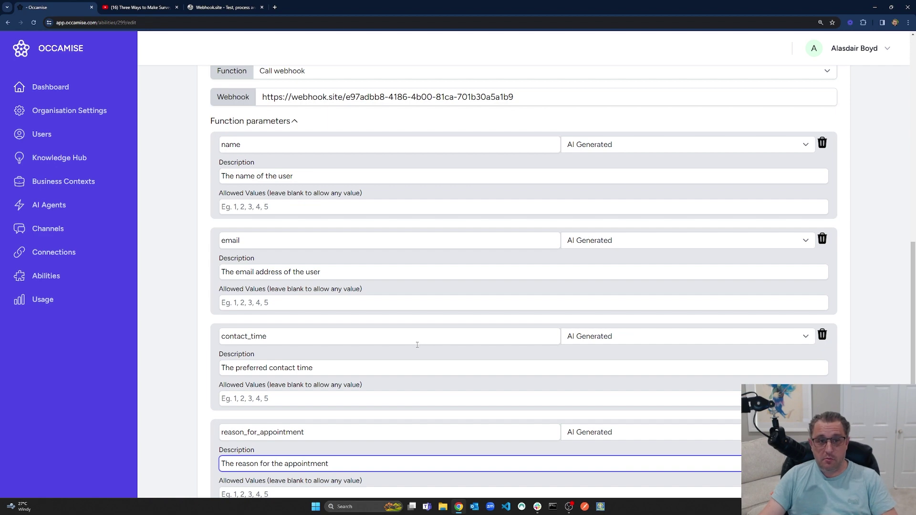
Keep the name parameter AI Generated, save the webhook step, and go to AI Agents.
scroll(420, 346, up, 5)
scroll(415, 346, down, 2)
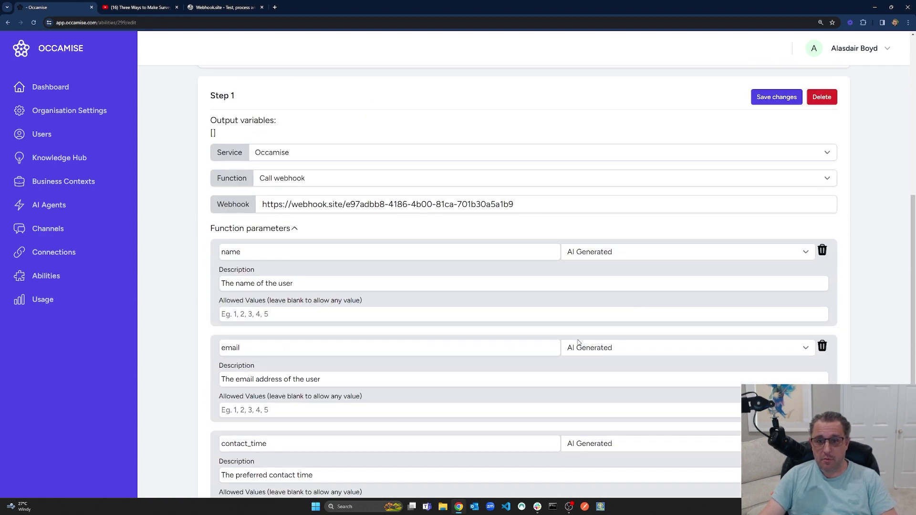
click(599, 256)
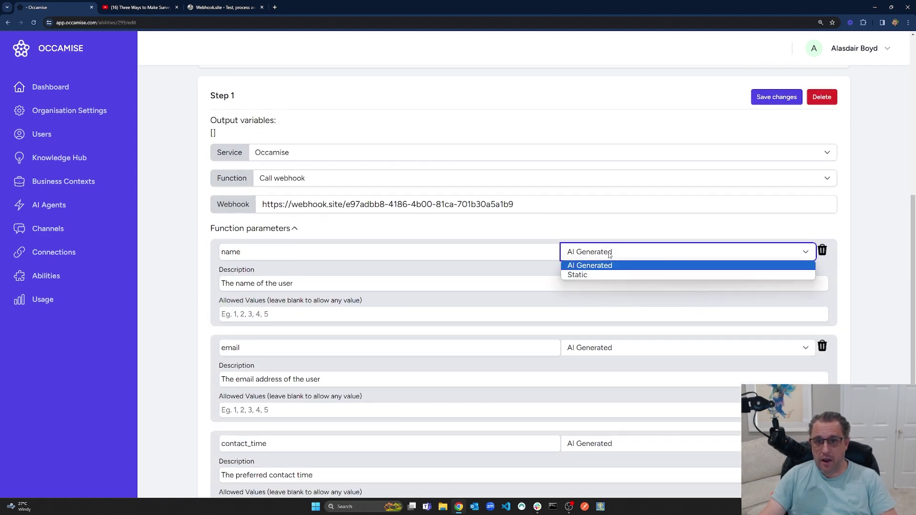
click(610, 253)
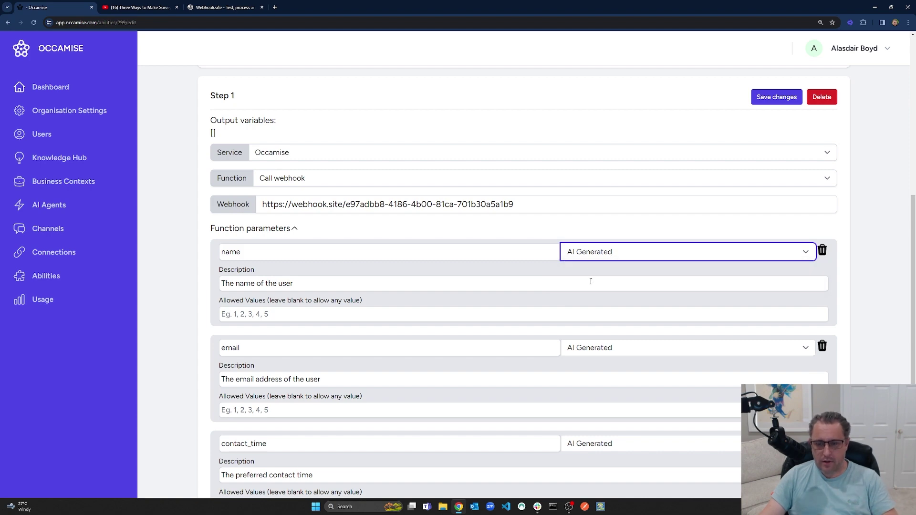
scroll(580, 320, up, 3)
scroll(580, 321, down, 7)
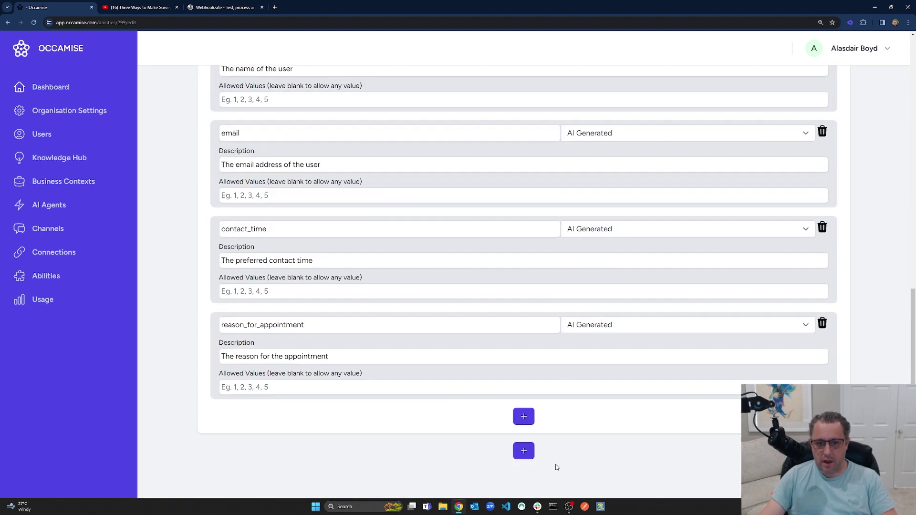
scroll(535, 455, up, 11)
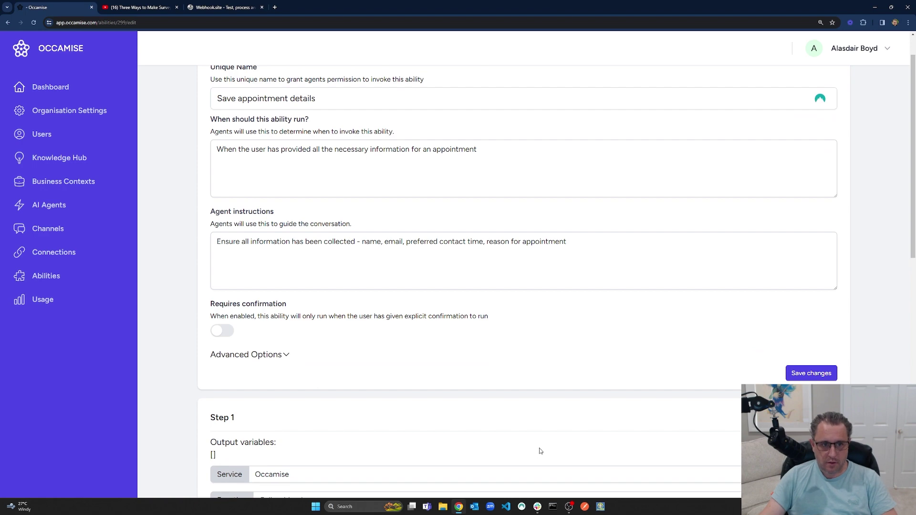
scroll(517, 394, down, 4)
click(775, 240)
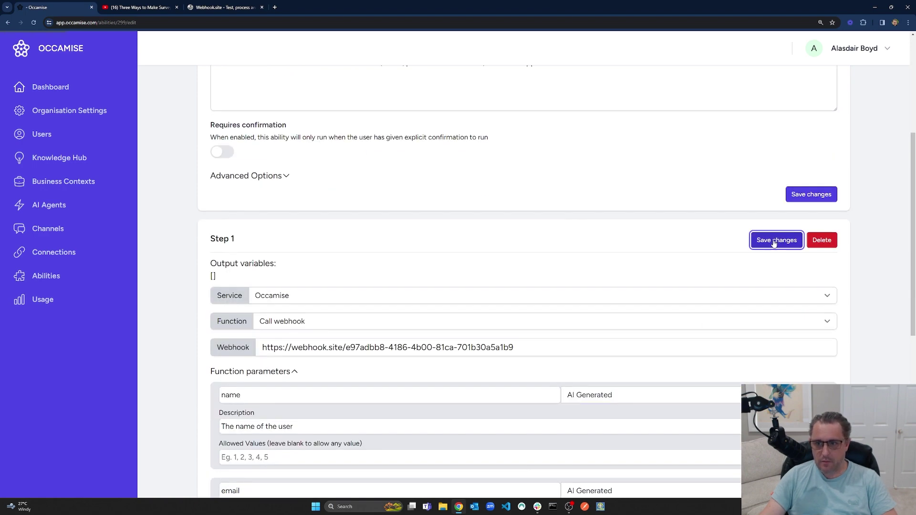
click(52, 206)
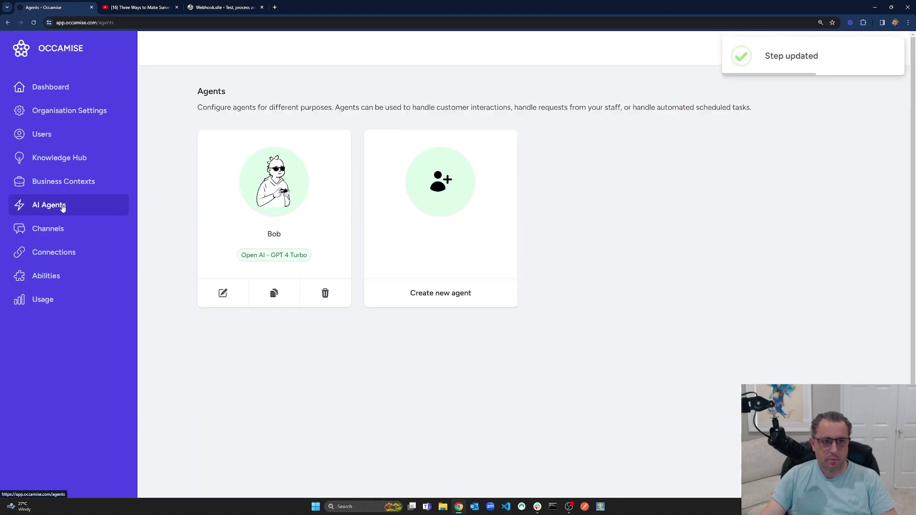
Assign Bob the Save appointment details ability, save him, and open the Web channel chat.
click(273, 185)
click(544, 375)
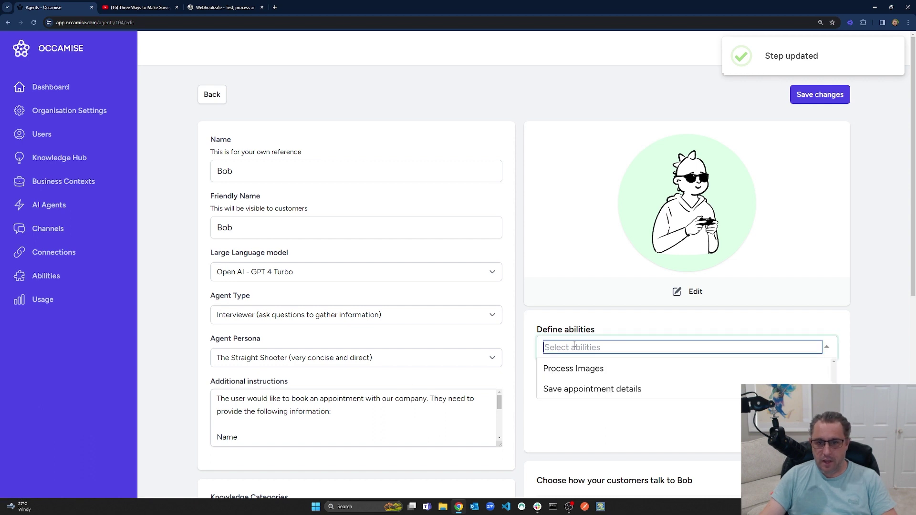
click(577, 386)
click(820, 95)
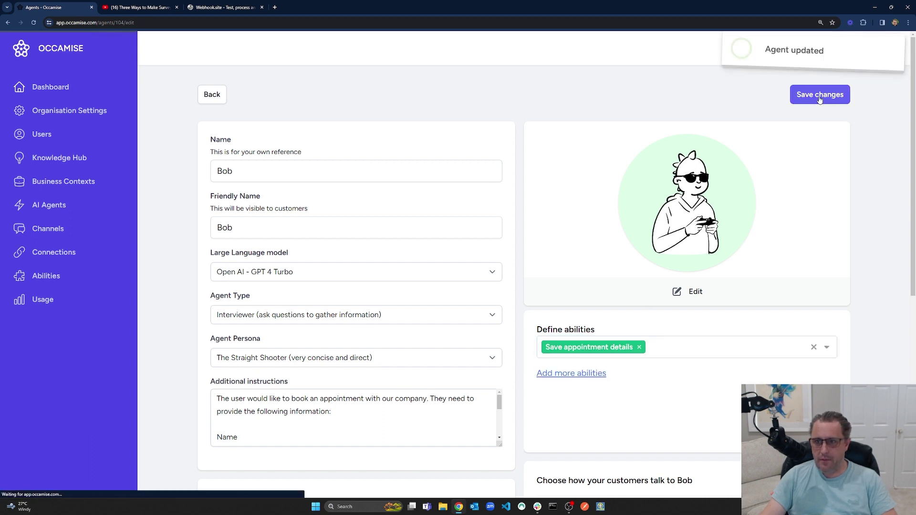
click(47, 229)
click(224, 293)
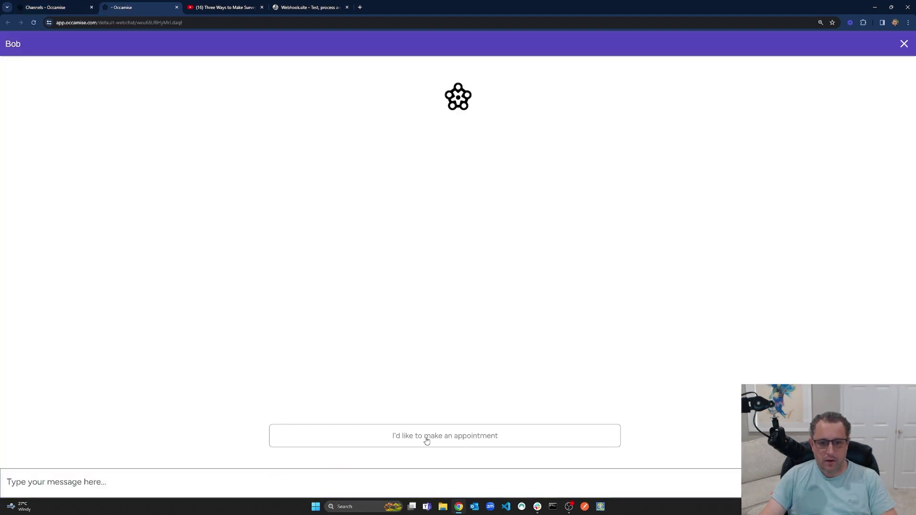
Request an appointment, then send the user's name and a great new product idea as reason.
click(427, 437)
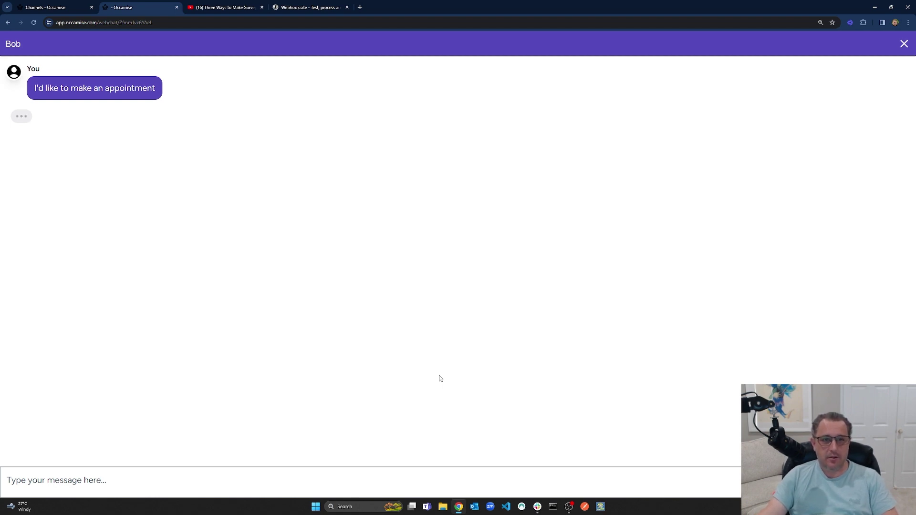
click(301, 479)
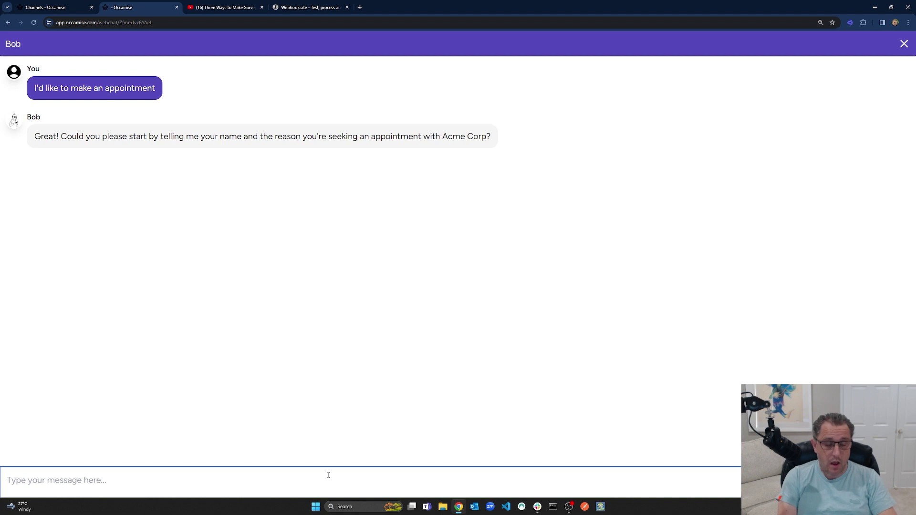
text(My name is )
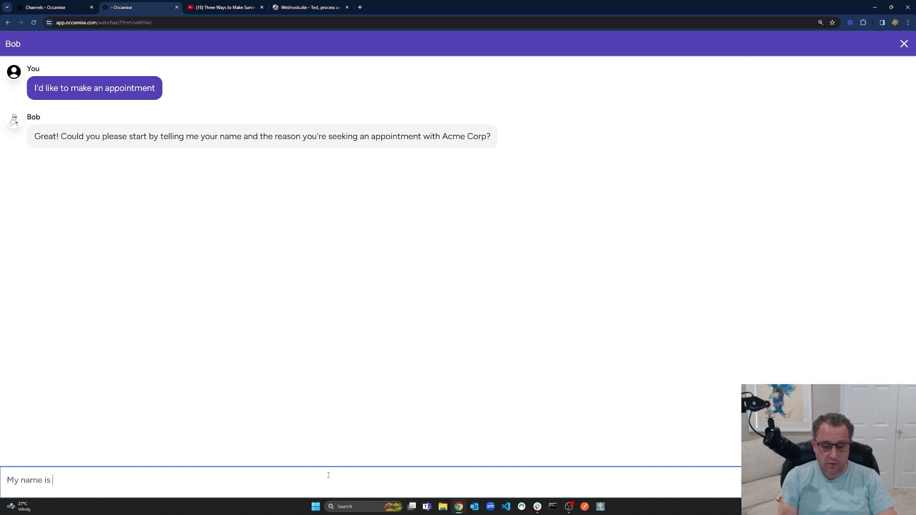
text(John and re)
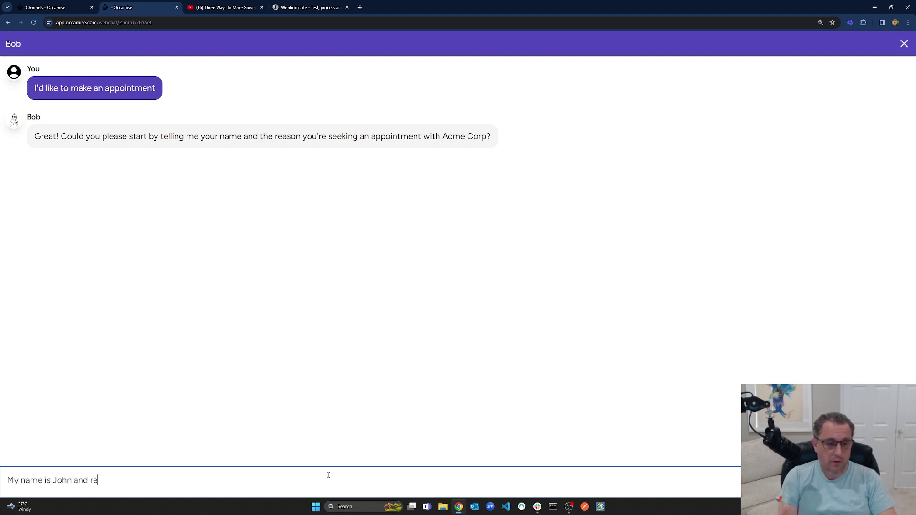
text(ason is i have a g)
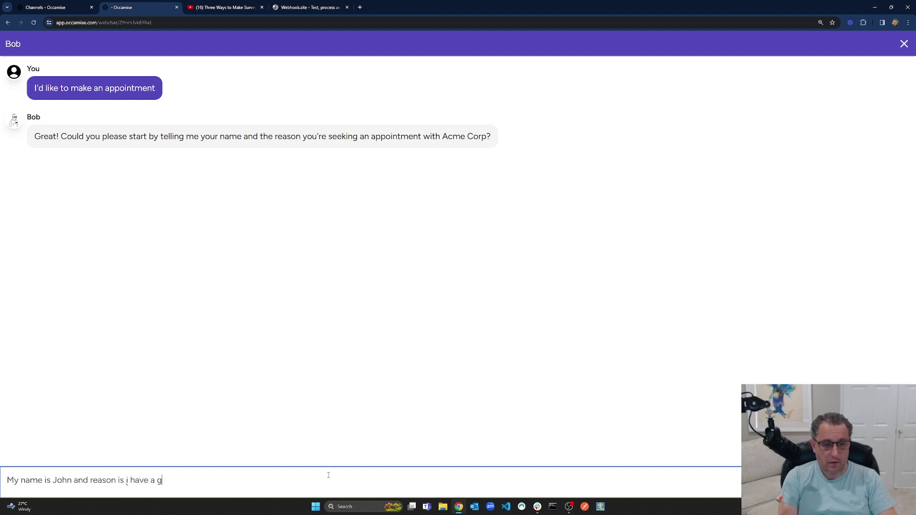
text(reat idea for a new product)
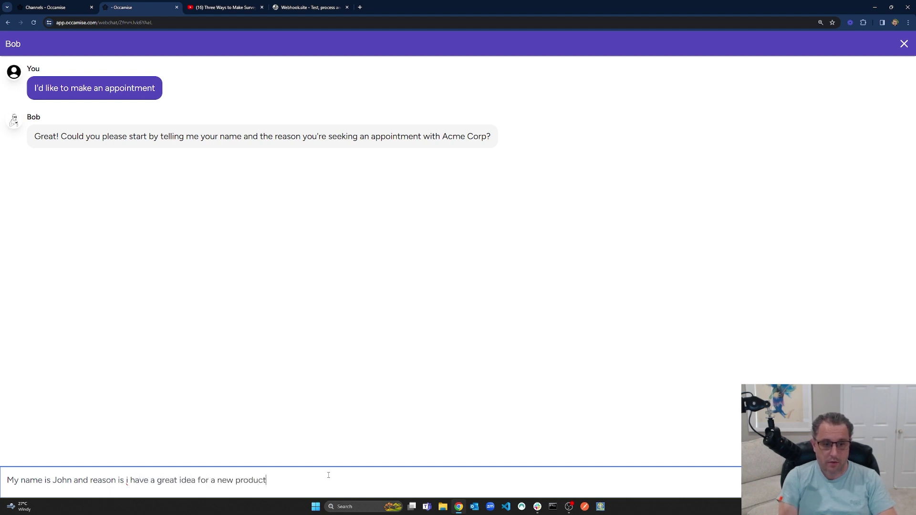
key(Return)
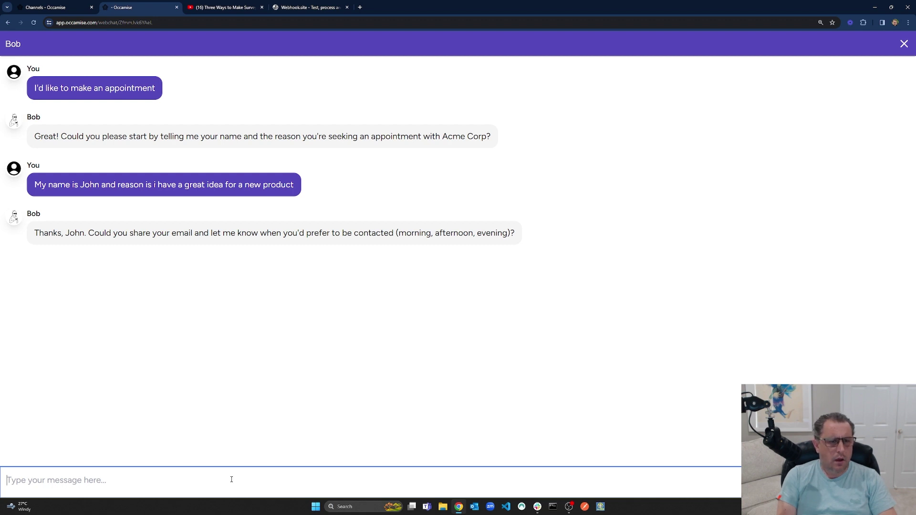
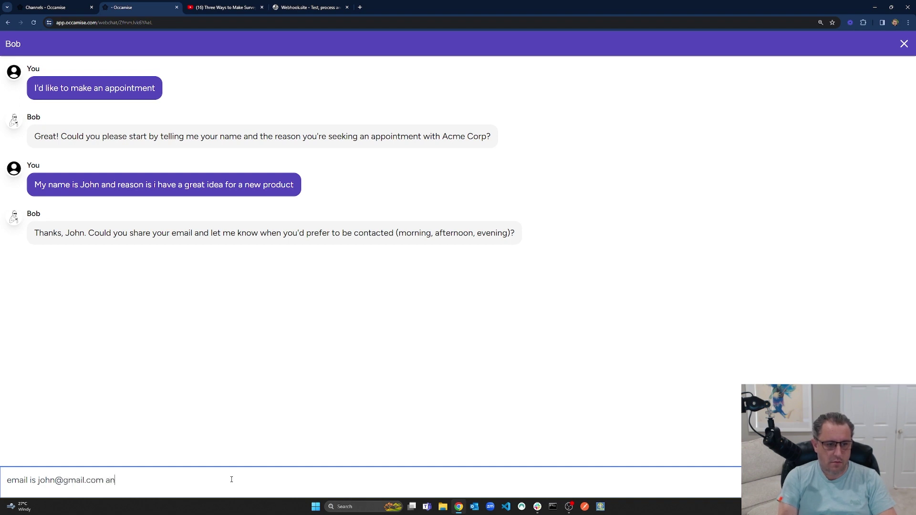
Send the user's e-mail address and an afternoon contact preference, then switch to Webhook.site.
text(d id prefer the afternoon please)
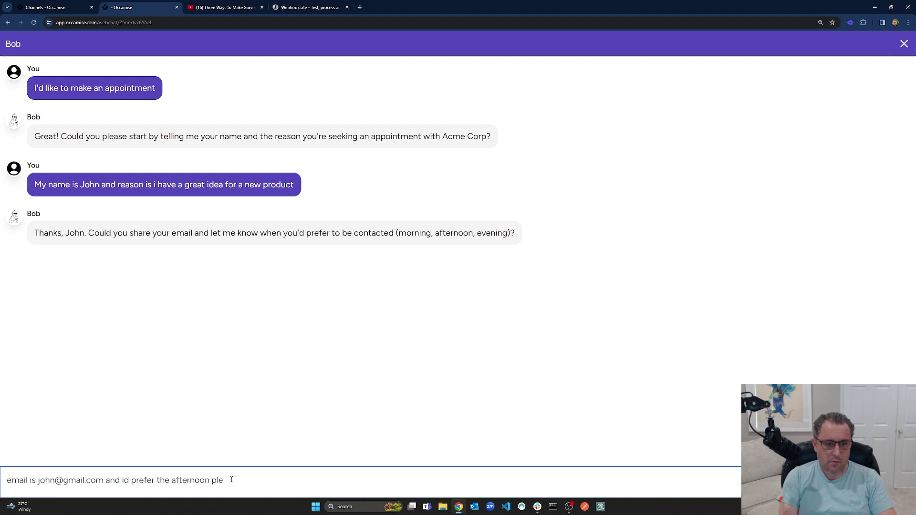
key(Return)
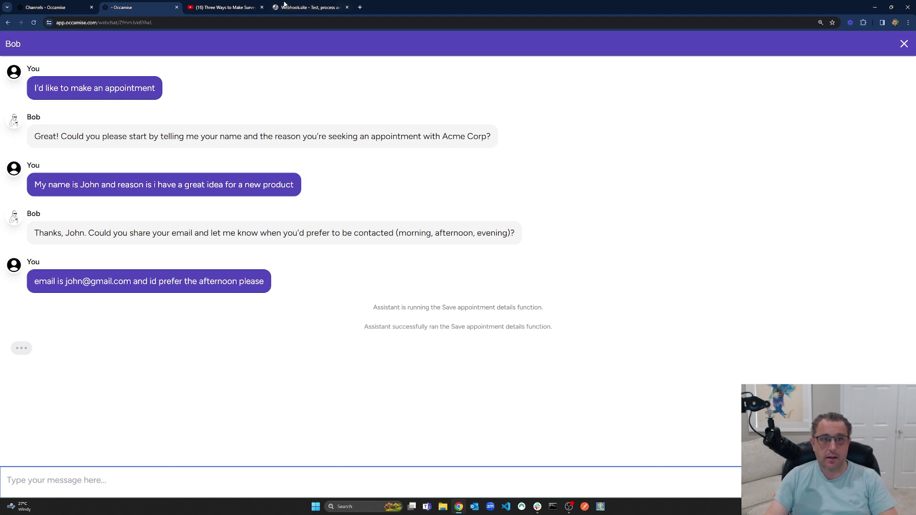
click(285, 3)
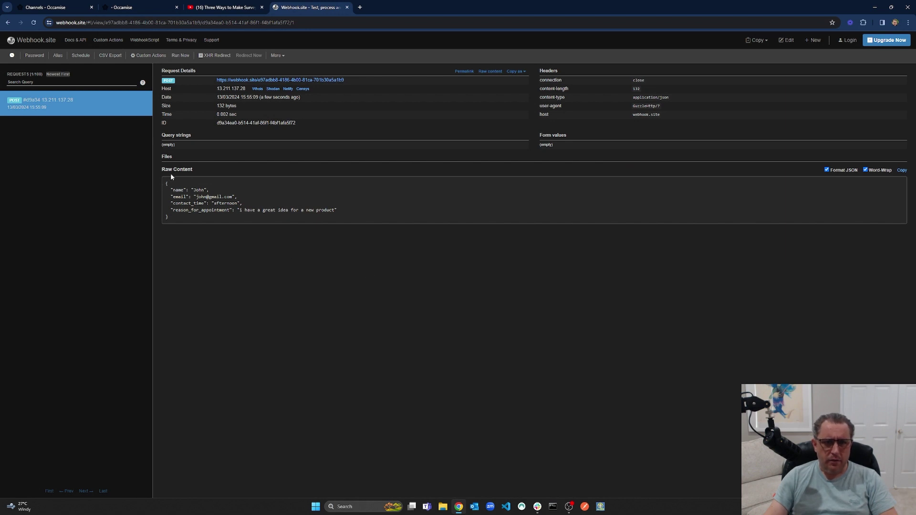
Highlight the name, email, contact_time and reason_for_appointment values in the JSON, then return to the chat.
drag(170, 189, 338, 212)
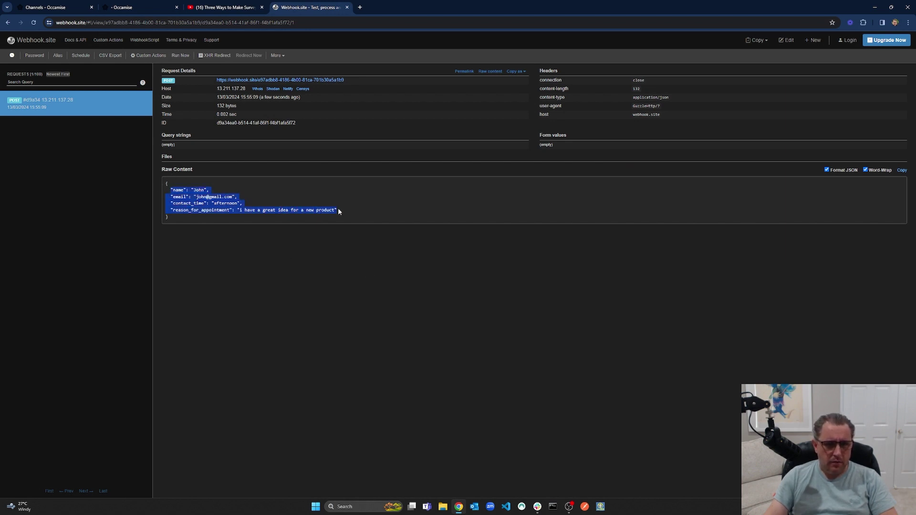
click(203, 193)
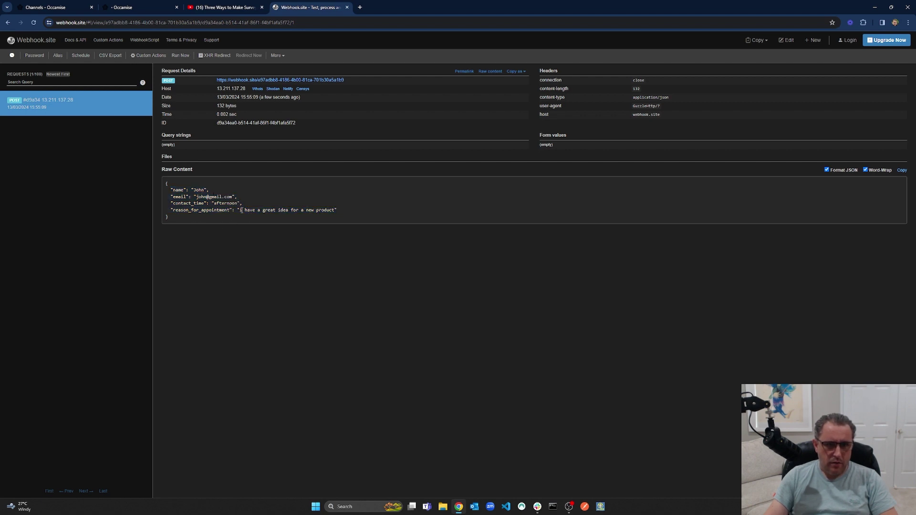
drag(241, 210, 334, 210)
click(337, 211)
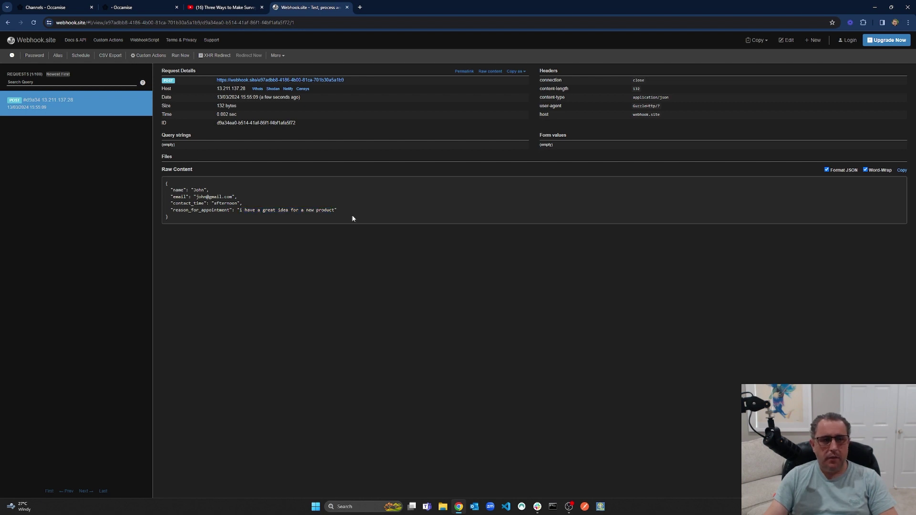
click(114, 6)
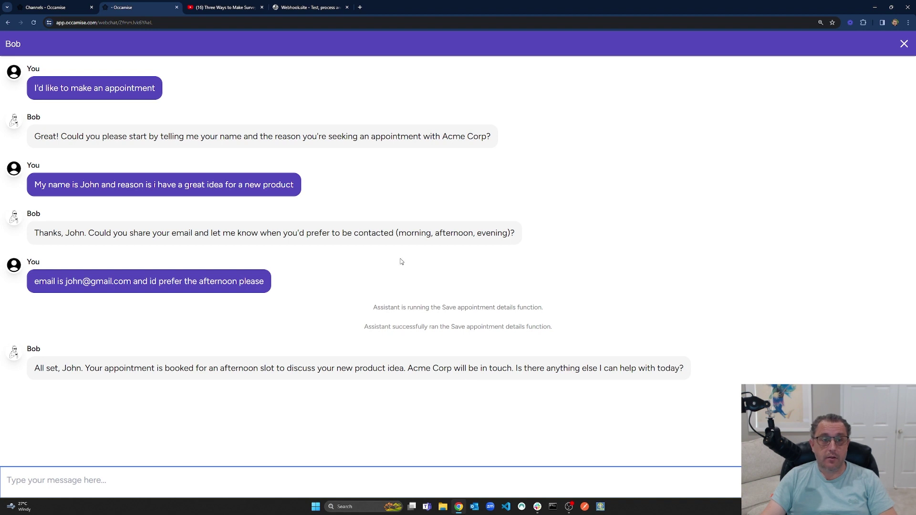
Switch back to the Occamise Channels page listing the Web channel.
click(67, 7)
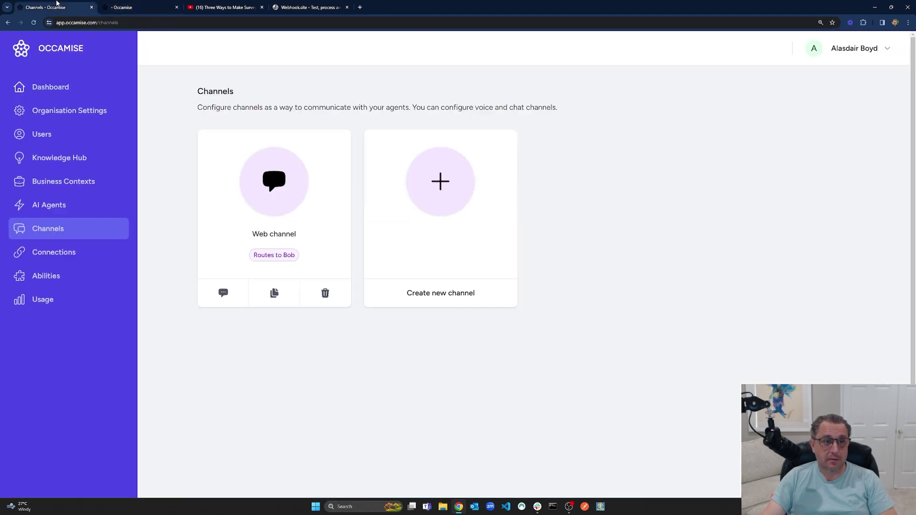